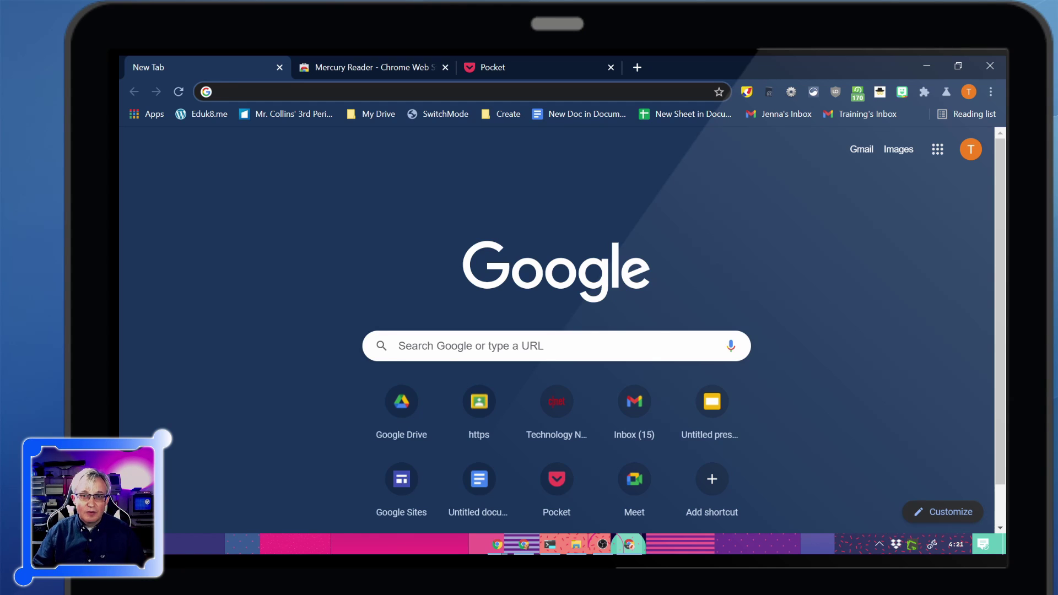
Step: Install the Mercury Reader extension from its Chrome Web Store page and dismiss the installation notice
{"action": "left_click", "coordinate": [372, 66]}
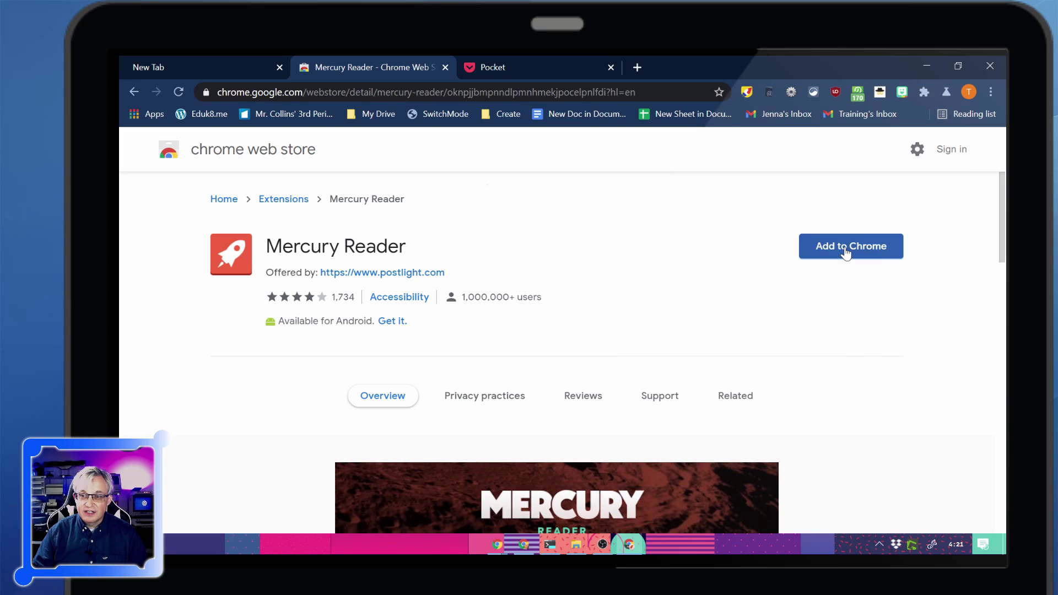
{"action": "left_click", "coordinate": [866, 251]}
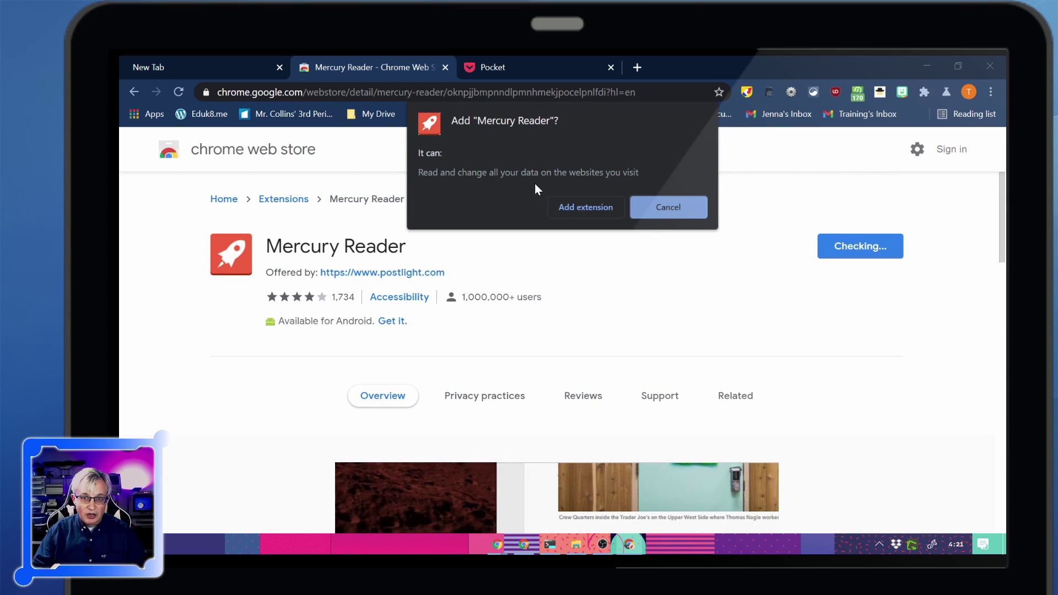
{"action": "left_click", "coordinate": [571, 210]}
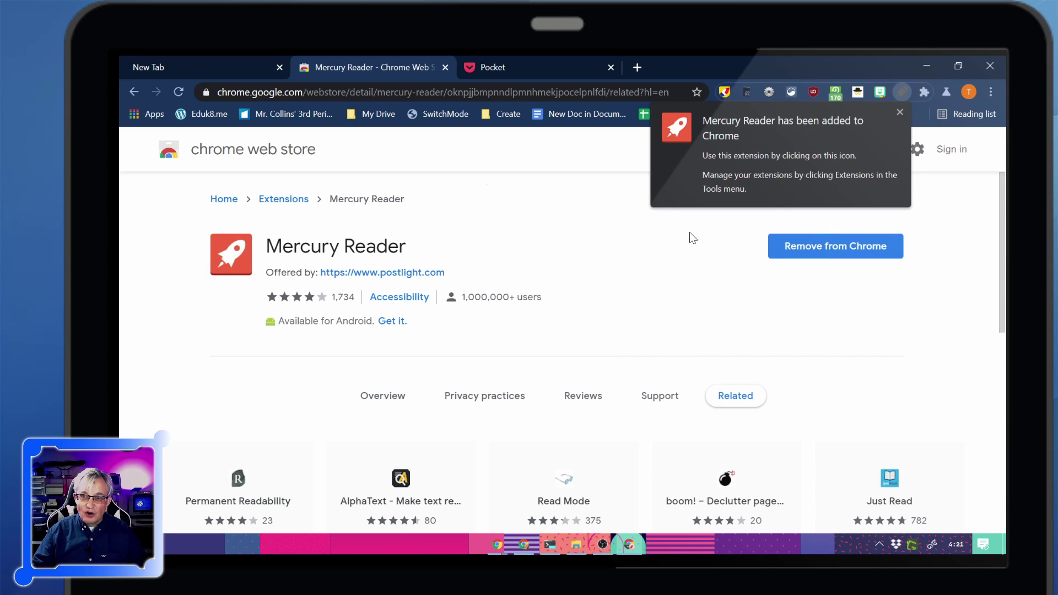
{"action": "left_click", "coordinate": [900, 113]}
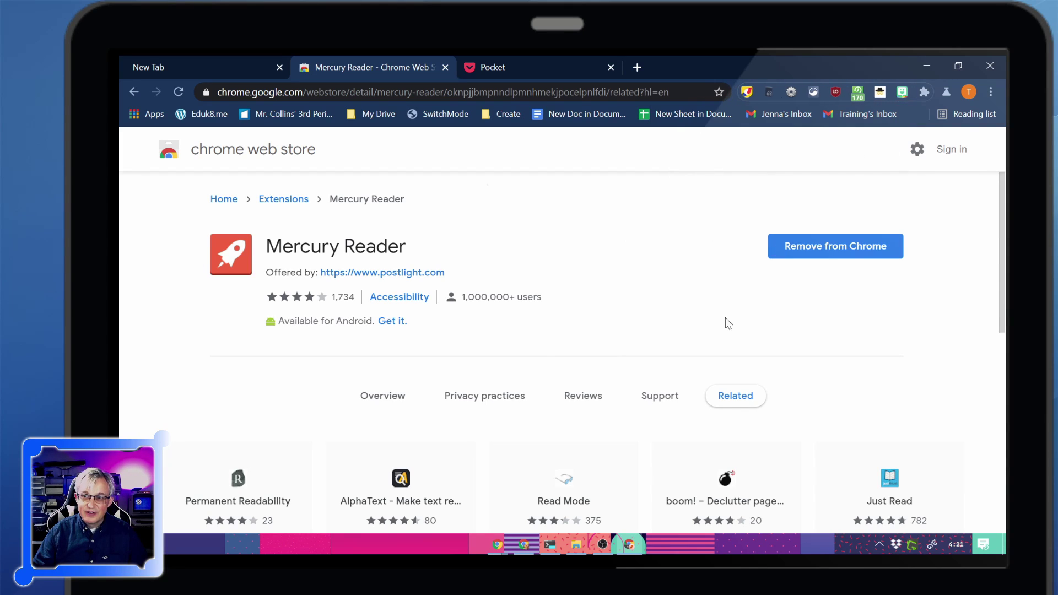
Step: Pin the Mercury Reader extension and move its icon between the Create Link and Web Developer icons
{"action": "left_click", "coordinate": [925, 92]}
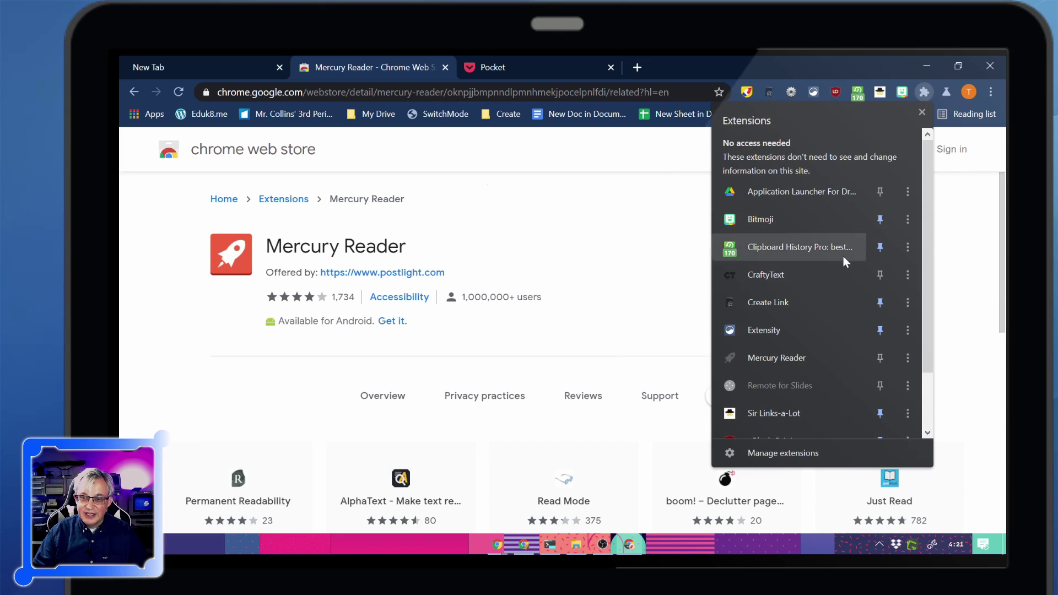
{"action": "scroll", "coordinate": [809, 296], "scroll_direction": "down", "scroll_amount": 2}
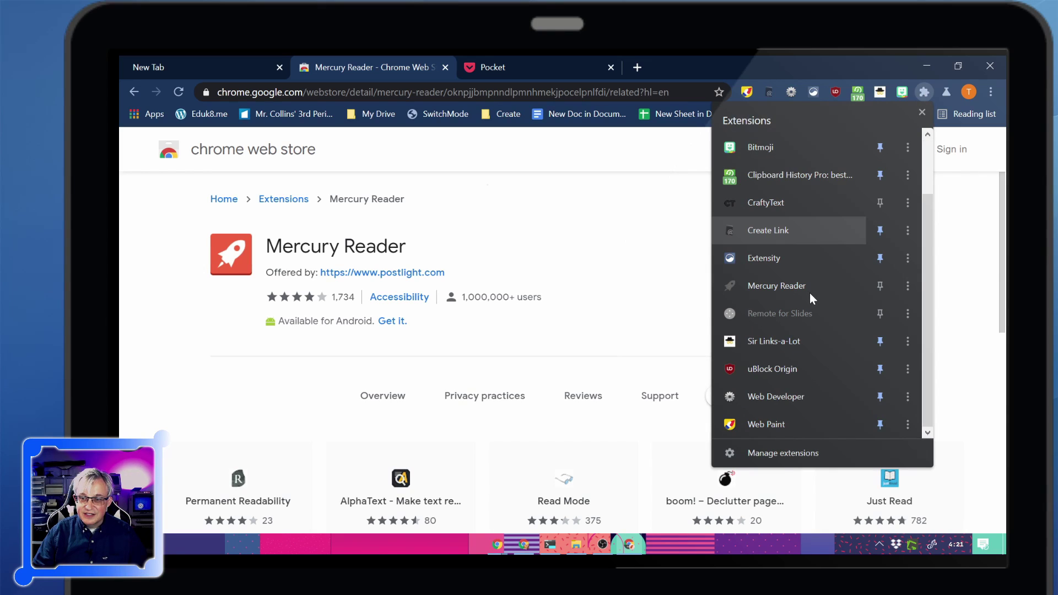
{"action": "left_click", "coordinate": [883, 290]}
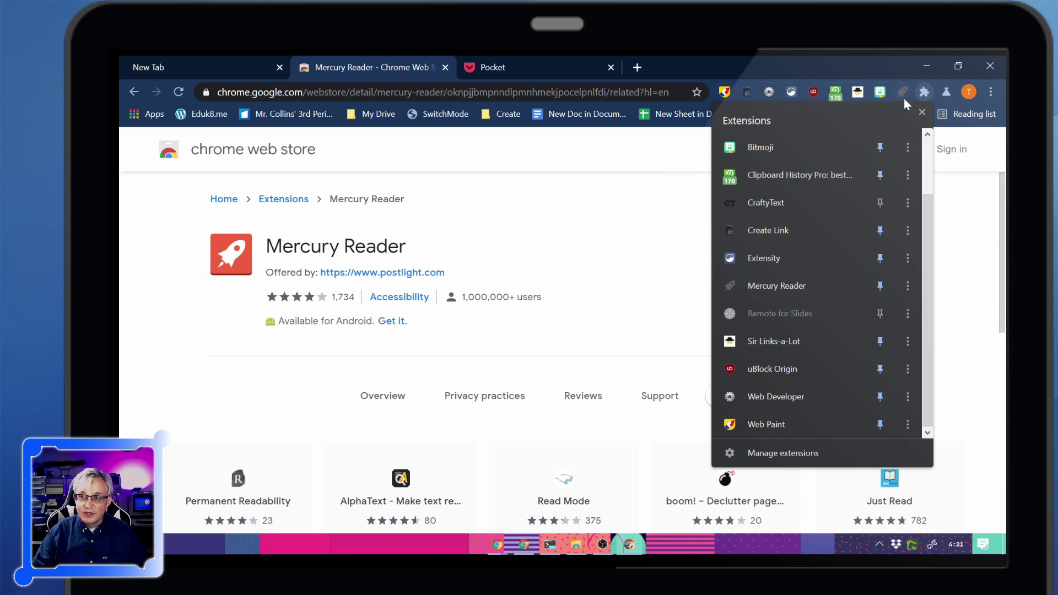
{"action": "left_click_drag", "start_coordinate": [900, 88], "coordinate": [765, 90]}
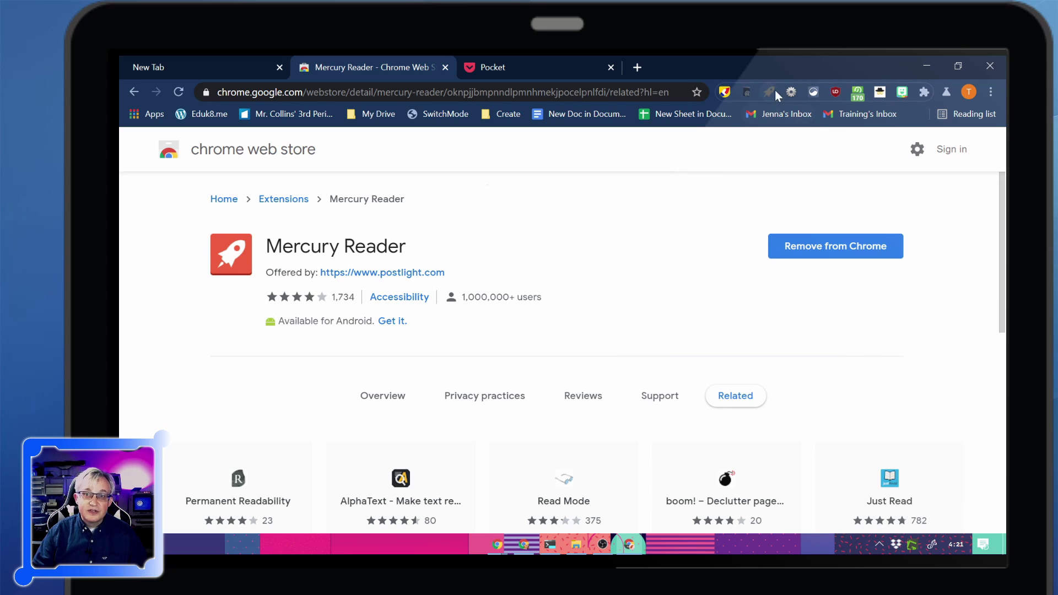
Step: Go to news.com, open the lead article about COVID-19 vaccines and the broadband gap, and skim its text
{"action": "key", "text": "ctrl+l"}
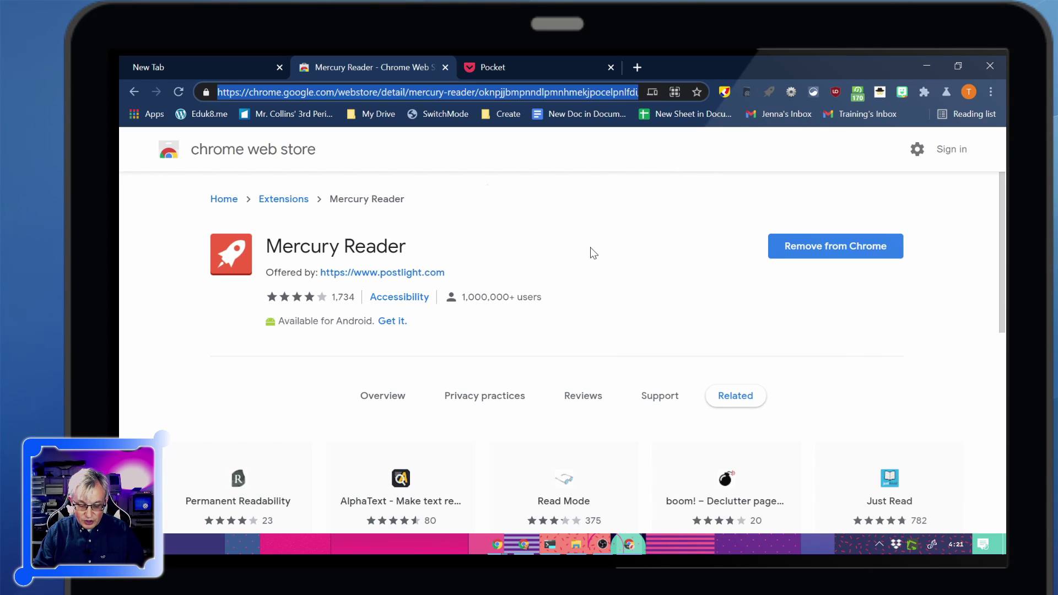
{"action": "type", "text": "news.com"}
{"action": "key", "text": "Return"}
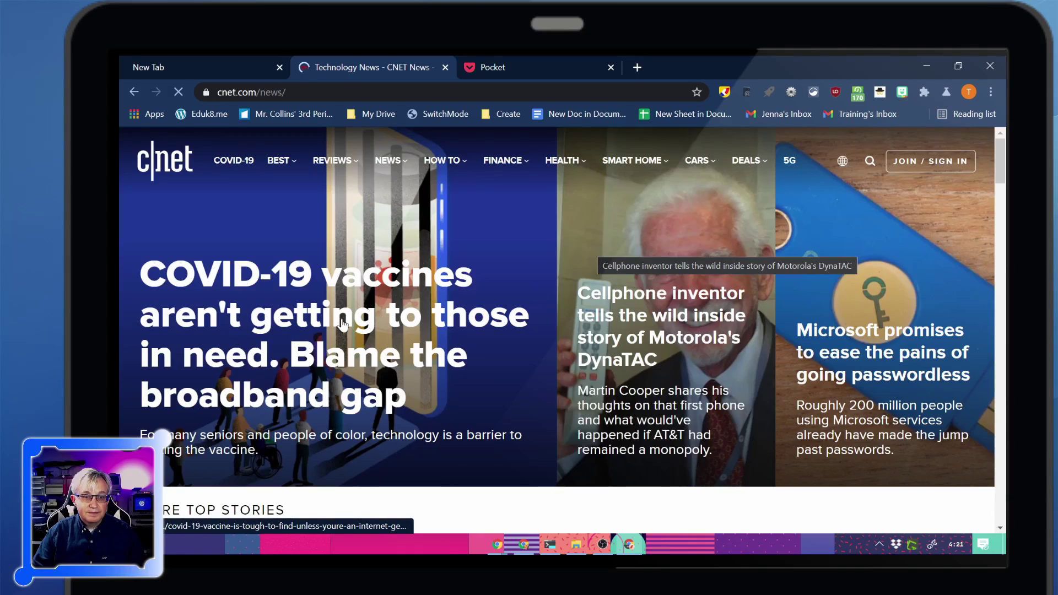
{"action": "left_click", "coordinate": [591, 259]}
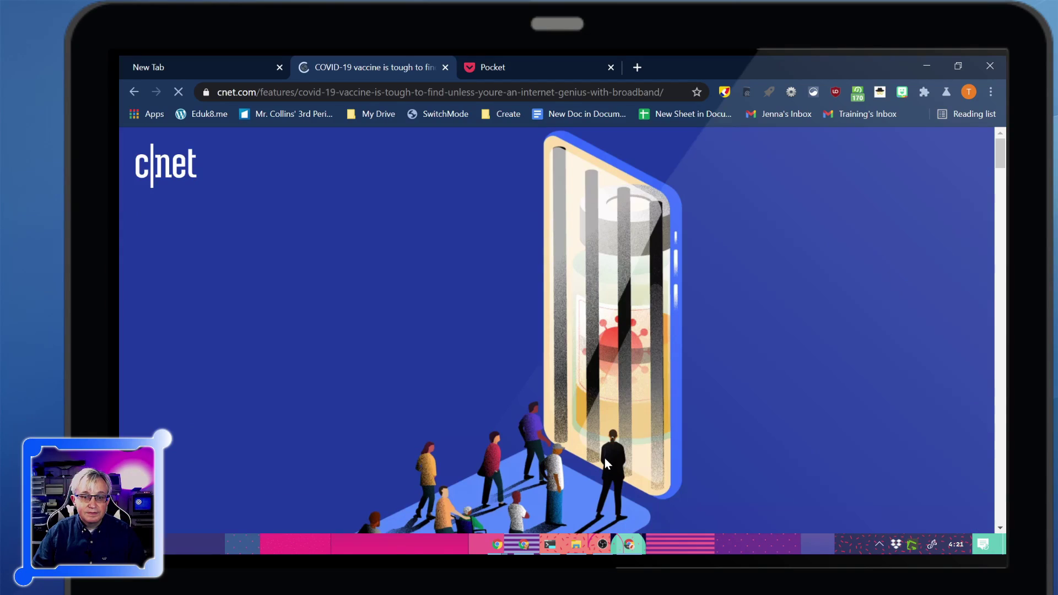
{"action": "scroll", "coordinate": [604, 457], "scroll_direction": "down", "scroll_amount": 15}
{"action": "scroll", "coordinate": [612, 428], "scroll_direction": "down", "scroll_amount": 14}
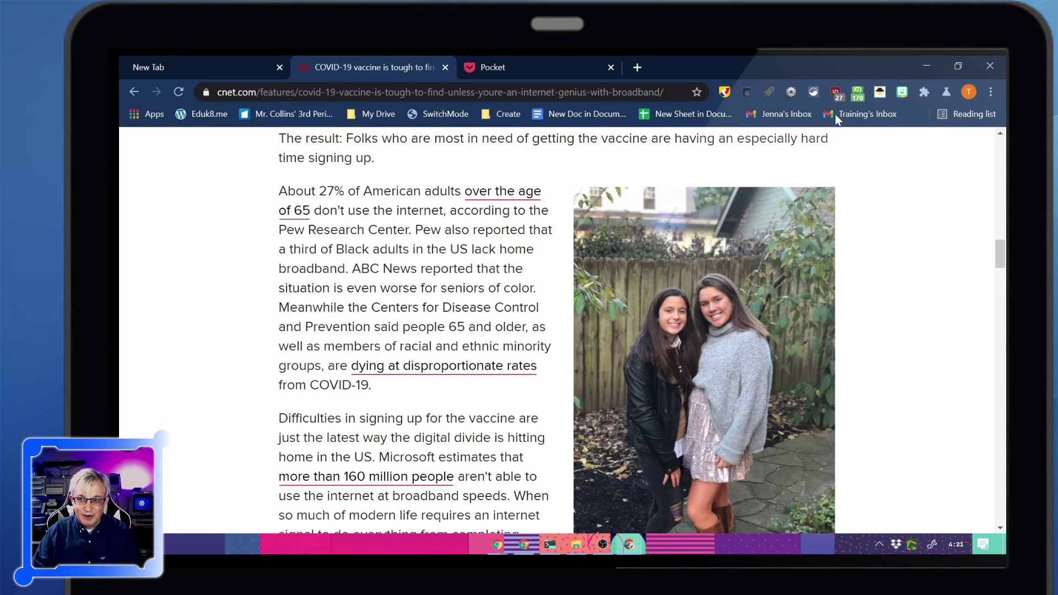
{"action": "left_click", "coordinate": [836, 91]}
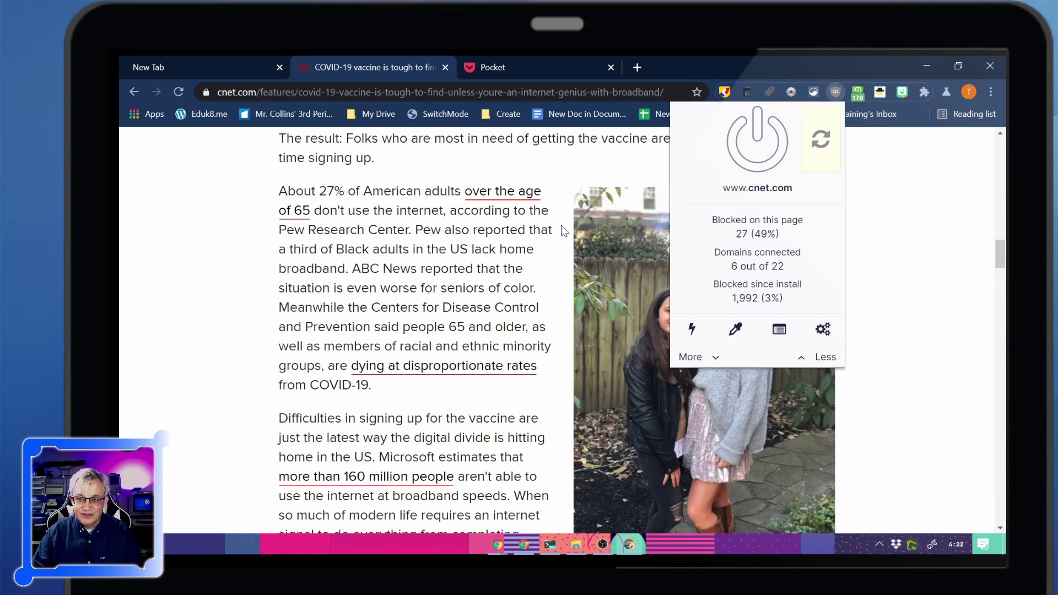
{"action": "left_click", "coordinate": [820, 140]}
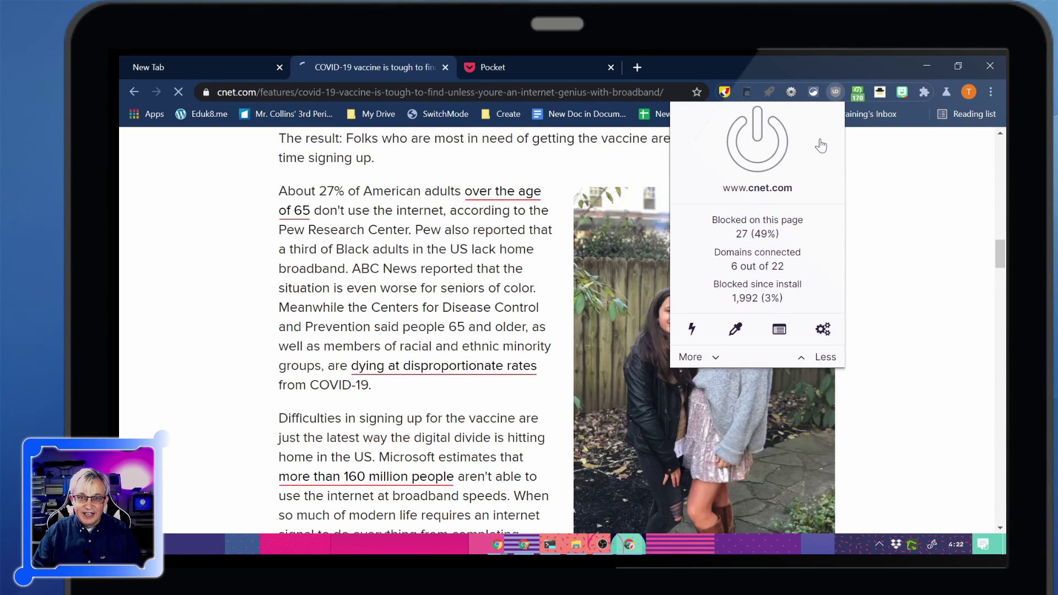
{"action": "scroll", "coordinate": [455, 384], "scroll_direction": "up", "scroll_amount": 15}
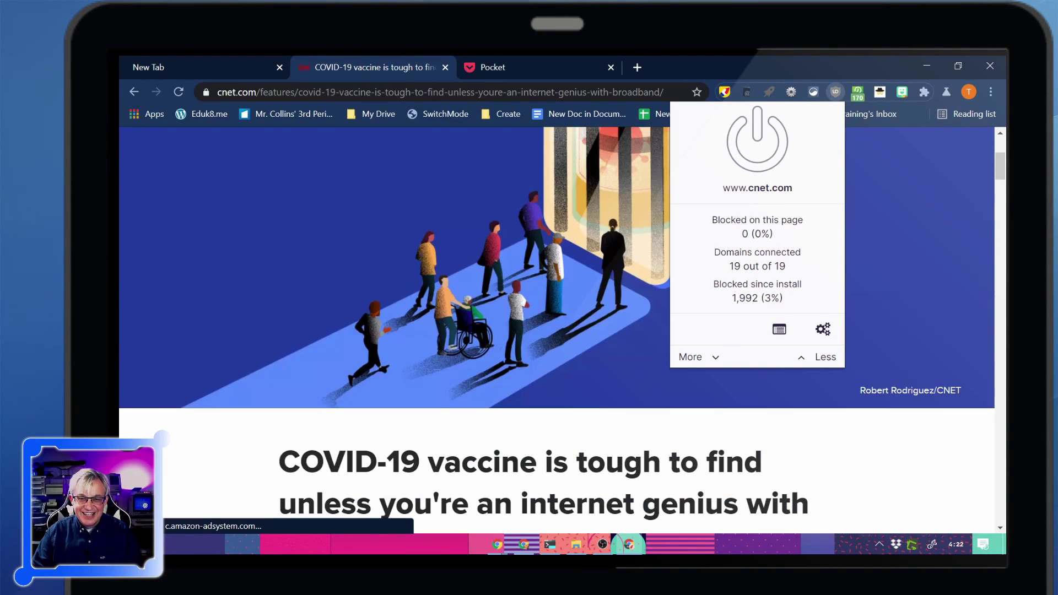
{"action": "left_click", "coordinate": [527, 404]}
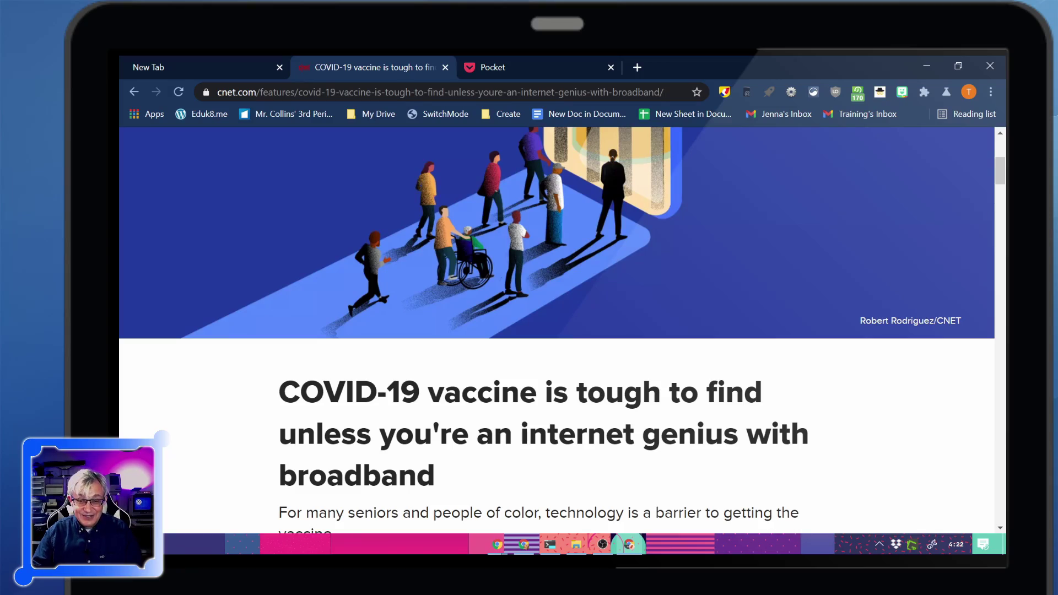
Step: Skim the article for ads, switch it to Mercury Reader's view, and accept the prompt to start using the reader
{"action": "scroll", "coordinate": [597, 323], "scroll_direction": "down", "scroll_amount": 19}
{"action": "scroll", "coordinate": [557, 331], "scroll_direction": "down", "scroll_amount": 15}
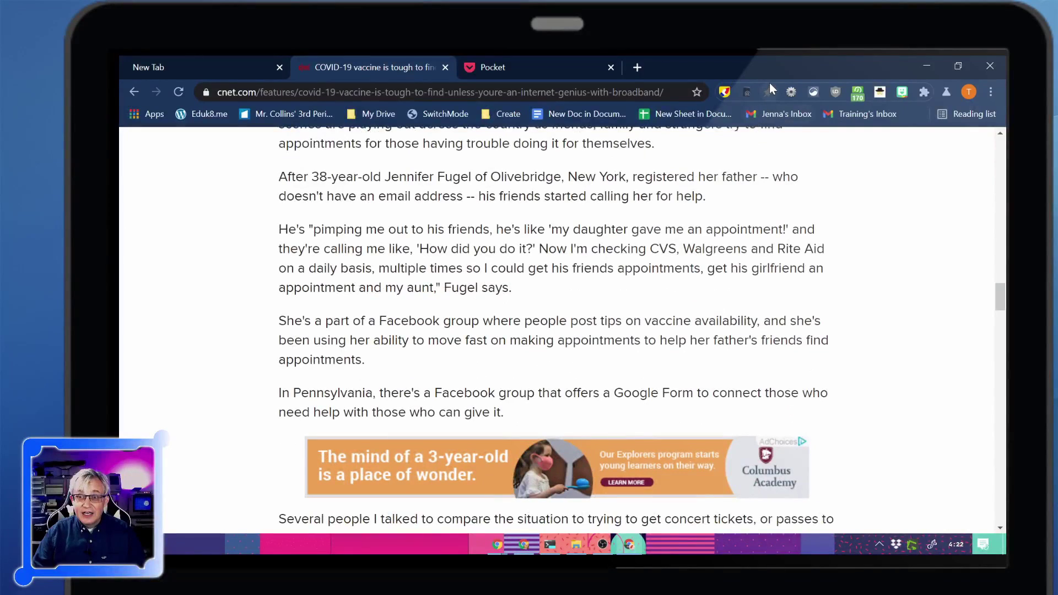
{"action": "left_click", "coordinate": [771, 91]}
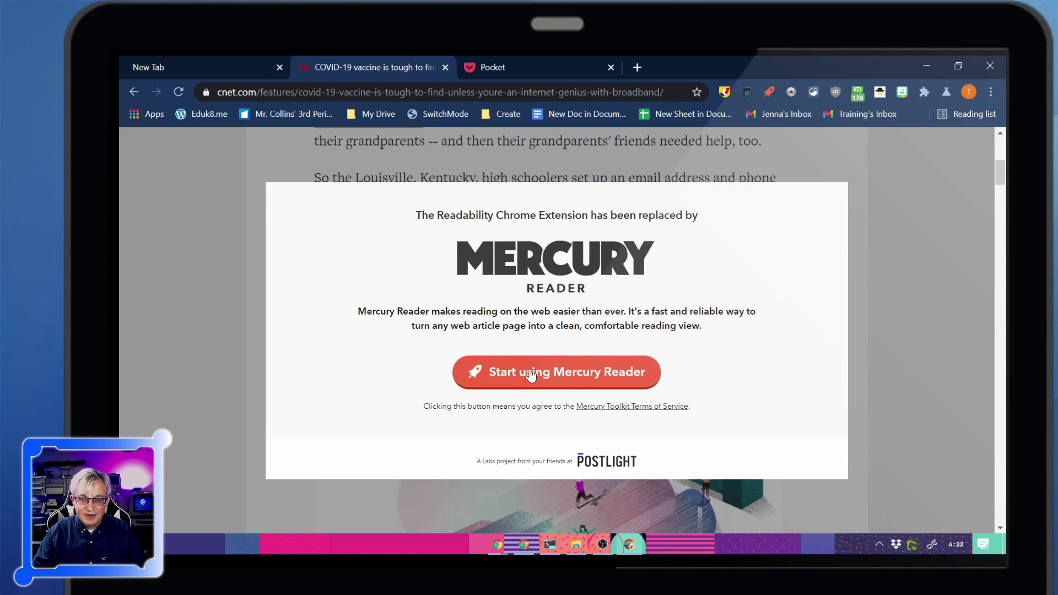
{"action": "left_click", "coordinate": [530, 373]}
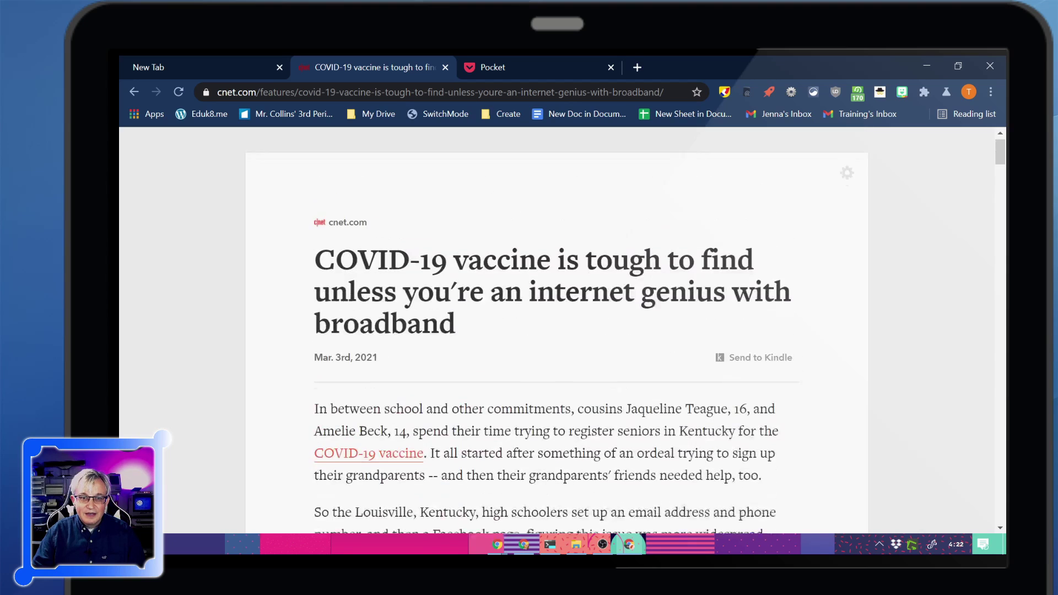
Step: Examine the layout, text and pictures of the COVID-19 vaccine article in Mercury Reader's view
{"action": "scroll", "coordinate": [556, 331], "scroll_direction": "down", "scroll_amount": 1}
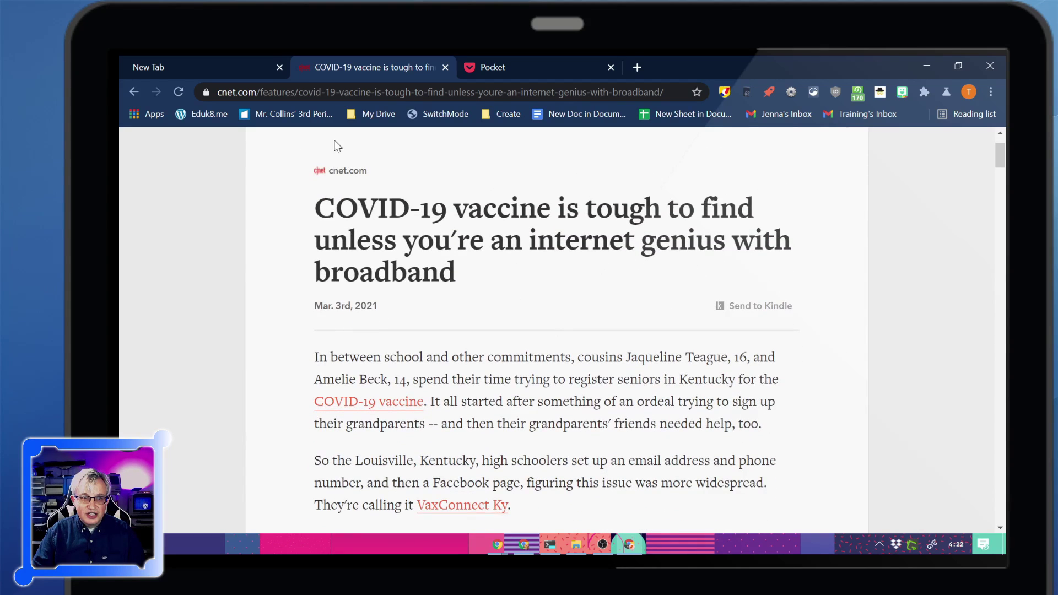
{"action": "scroll", "coordinate": [556, 331], "scroll_direction": "down", "scroll_amount": 10}
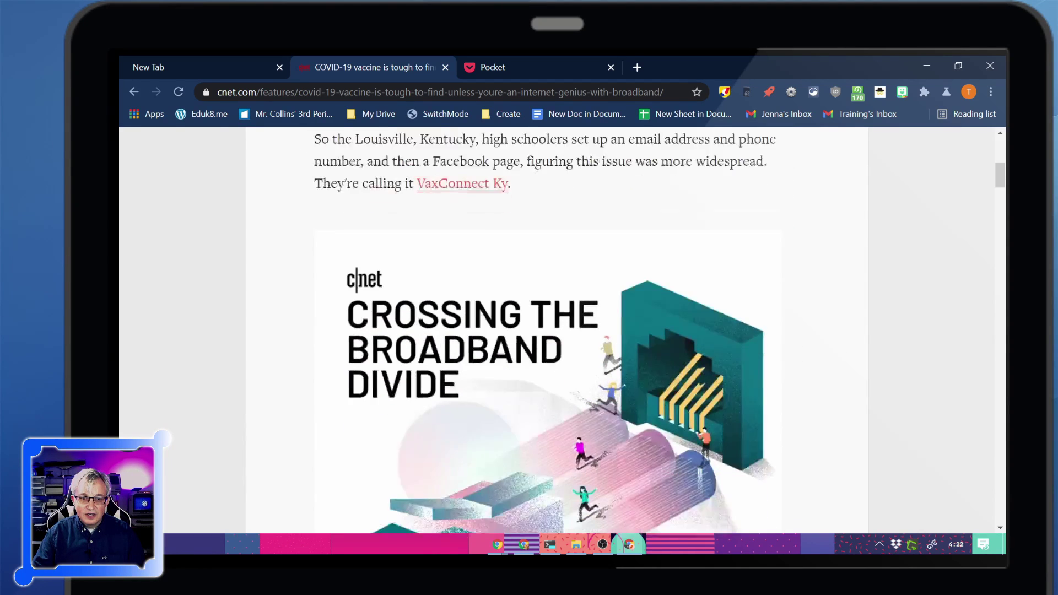
{"action": "scroll", "coordinate": [556, 330], "scroll_direction": "down", "scroll_amount": 2}
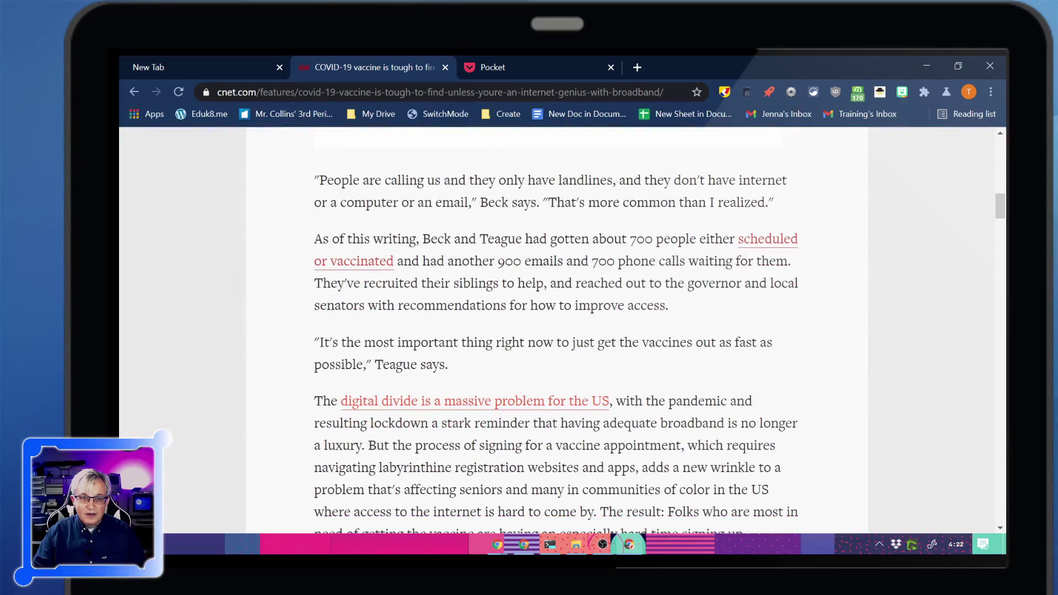
{"action": "scroll", "coordinate": [556, 330], "scroll_direction": "down", "scroll_amount": 12}
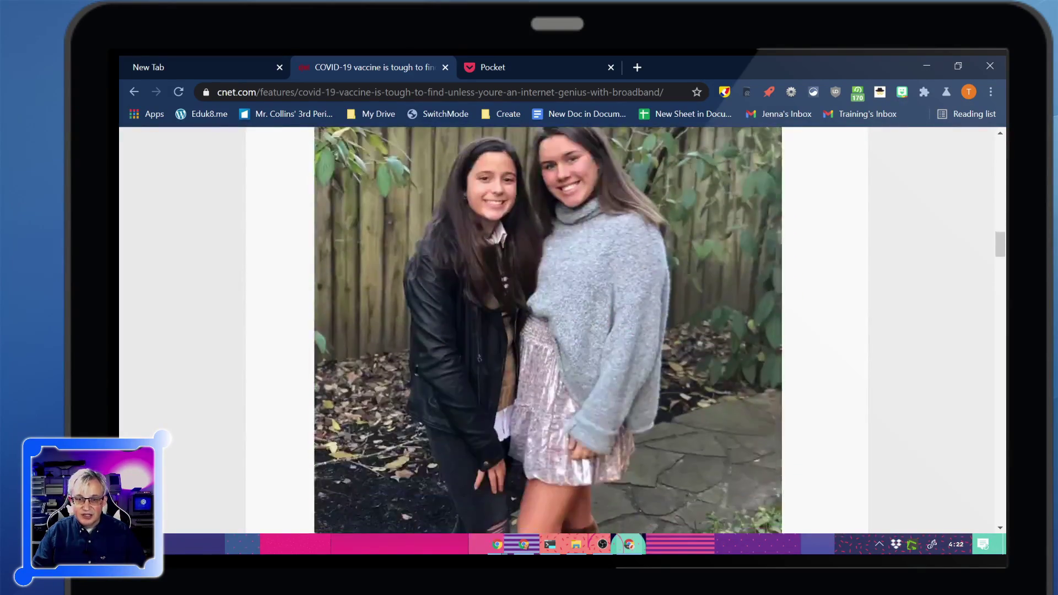
{"action": "scroll", "coordinate": [556, 331], "scroll_direction": "down", "scroll_amount": 15}
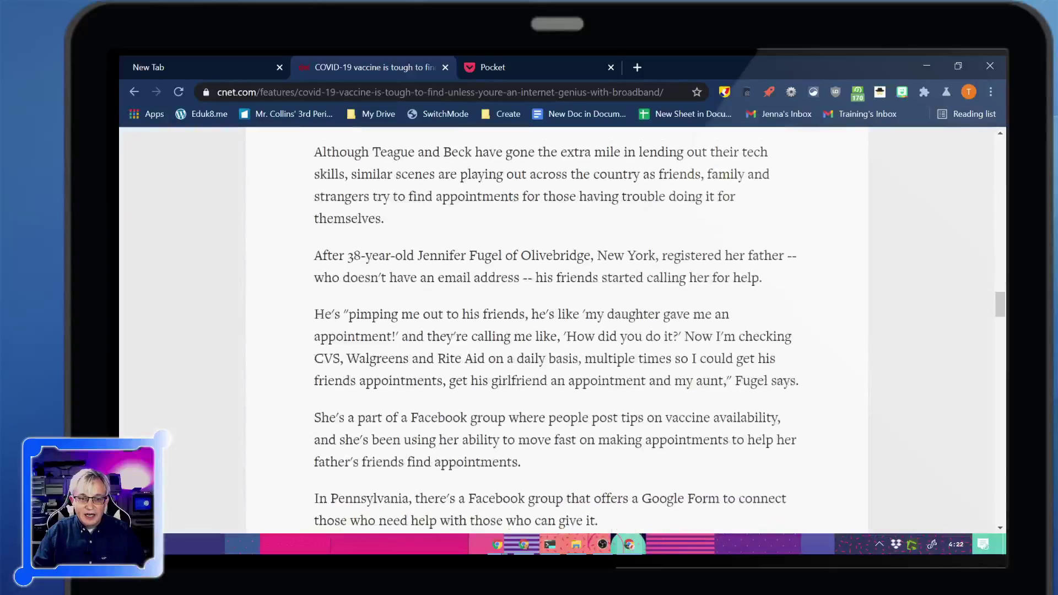
{"action": "scroll", "coordinate": [557, 330], "scroll_direction": "down", "scroll_amount": 5}
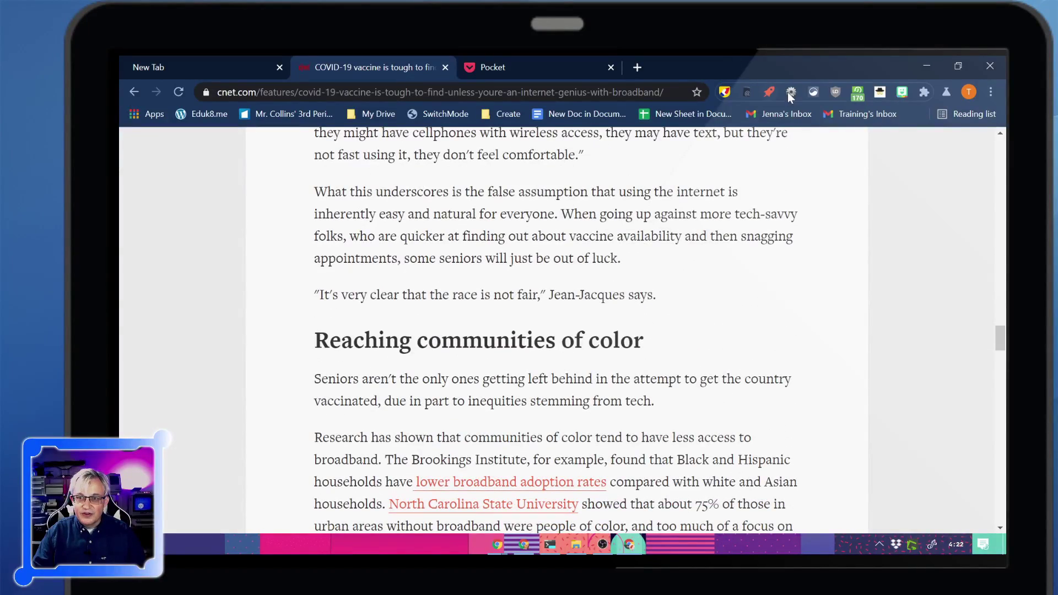
Step: Turn off Mercury Reader's view and look through the article in its original layout for comparison
{"action": "left_click", "coordinate": [770, 91]}
{"action": "scroll", "coordinate": [633, 339], "scroll_direction": "down", "scroll_amount": 10}
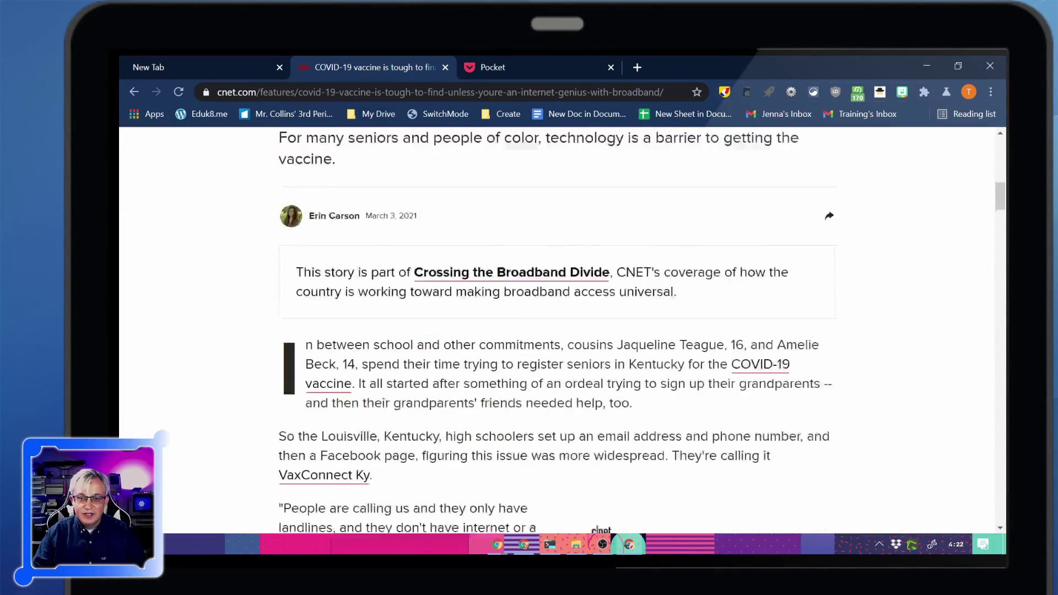
{"action": "scroll", "coordinate": [643, 329], "scroll_direction": "down", "scroll_amount": 20}
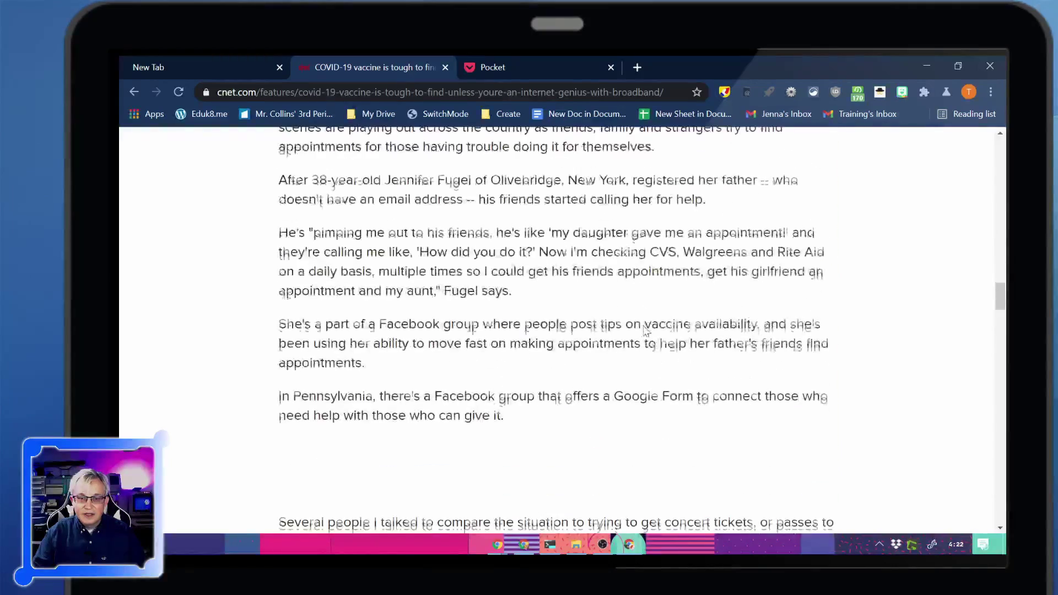
{"action": "scroll", "coordinate": [643, 329], "scroll_direction": "down", "scroll_amount": 20}
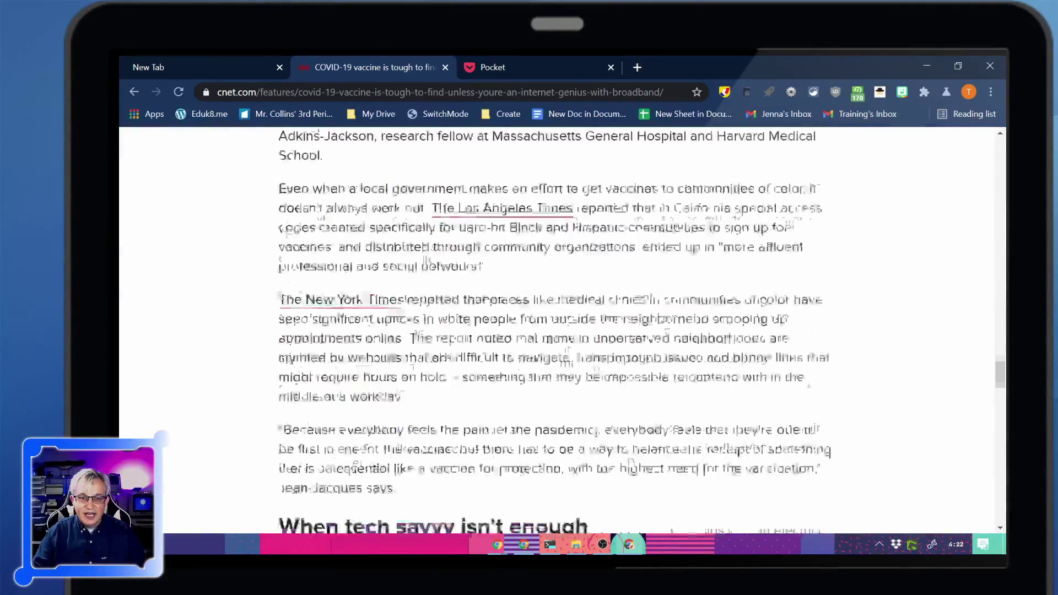
{"action": "scroll", "coordinate": [643, 330], "scroll_direction": "down", "scroll_amount": 20}
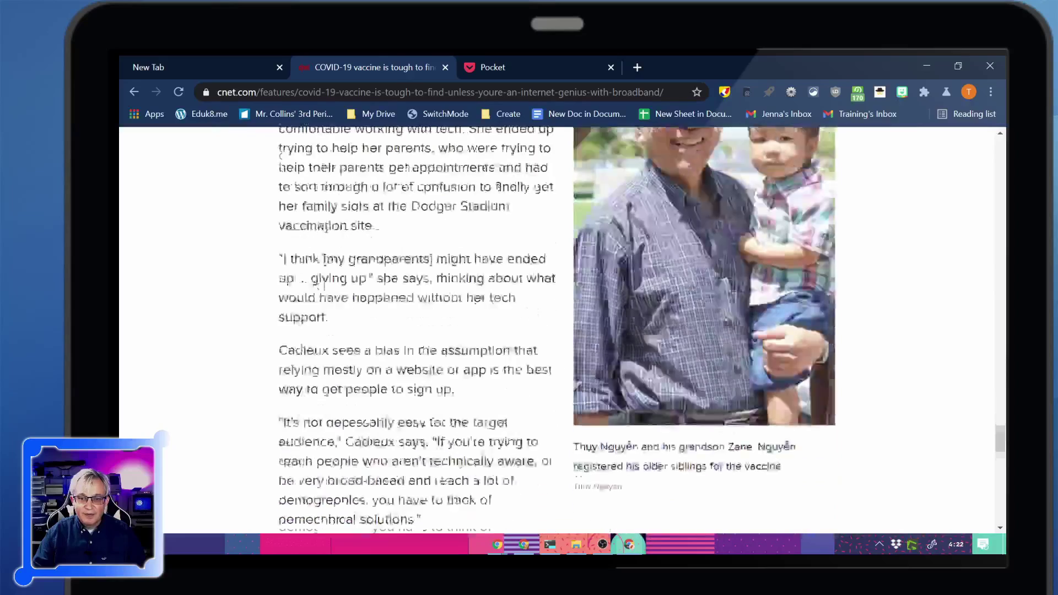
{"action": "scroll", "coordinate": [553, 247], "scroll_direction": "down", "scroll_amount": 7}
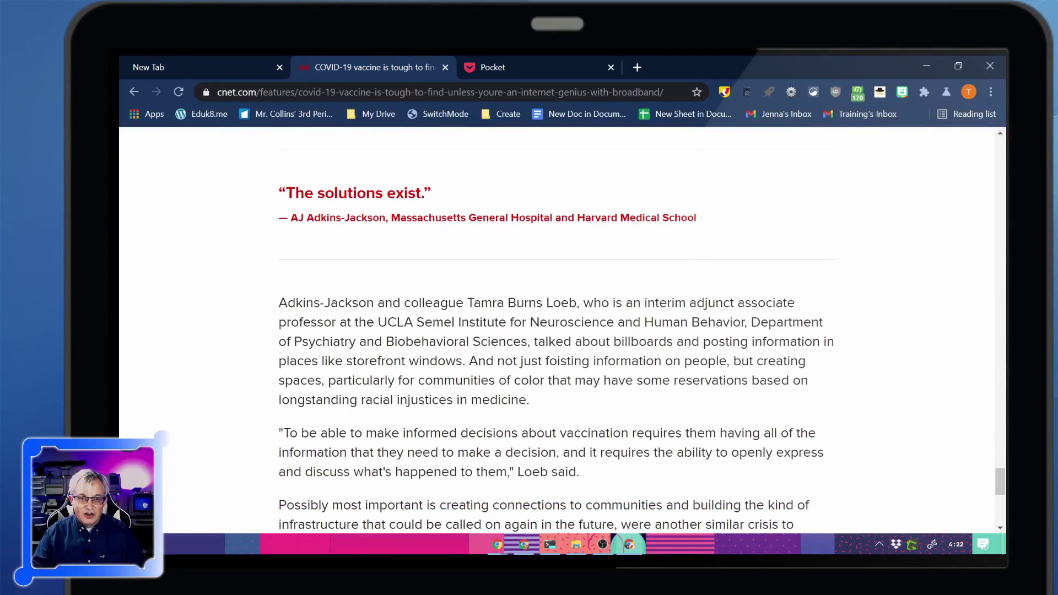
Step: Return to the CNET News page, open the article on Microsoft easing the pains of going passwordless, and skim it
{"action": "key", "text": "alt+Left"}
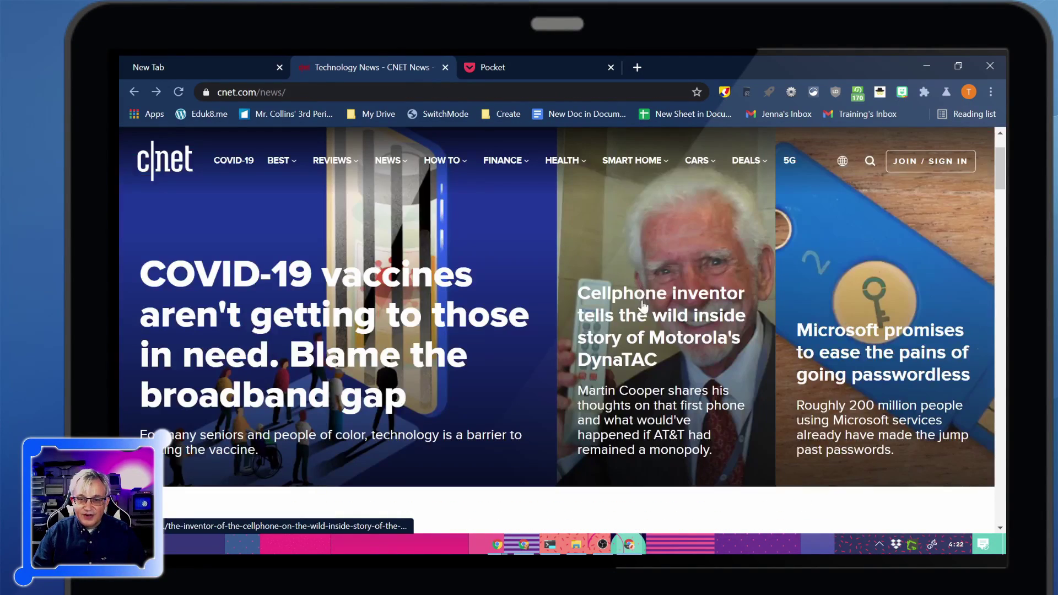
{"action": "left_click", "coordinate": [810, 352]}
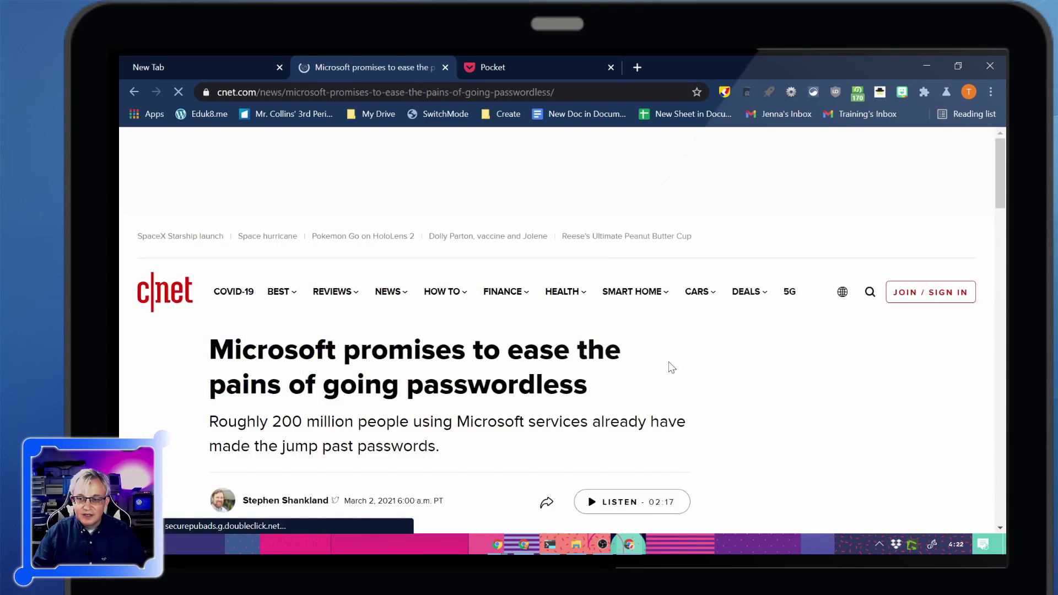
{"action": "scroll", "coordinate": [510, 363], "scroll_direction": "down", "scroll_amount": 20}
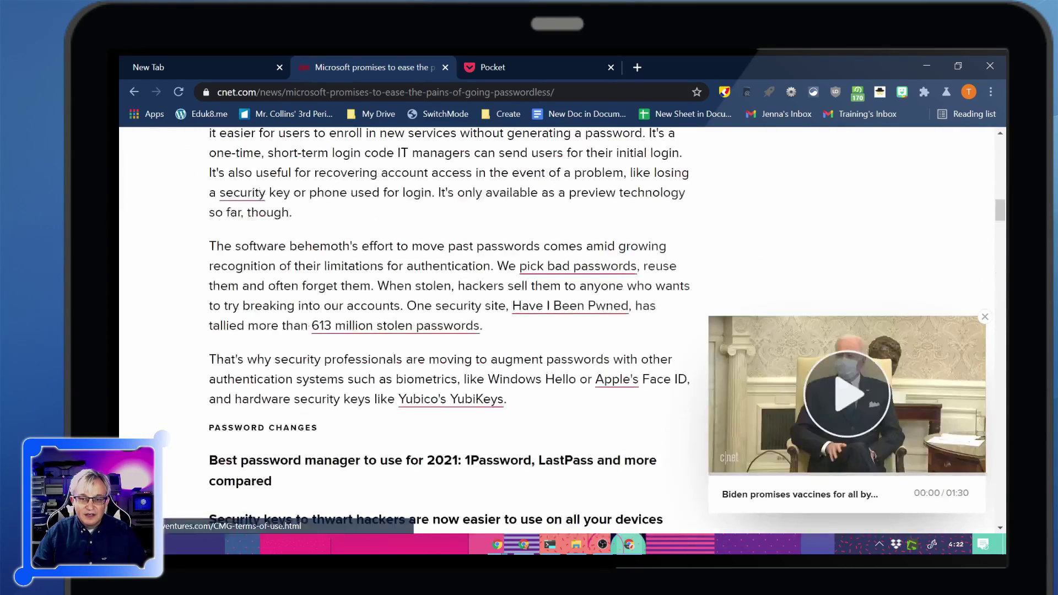
{"action": "scroll", "coordinate": [500, 170], "scroll_direction": "up", "scroll_amount": 5}
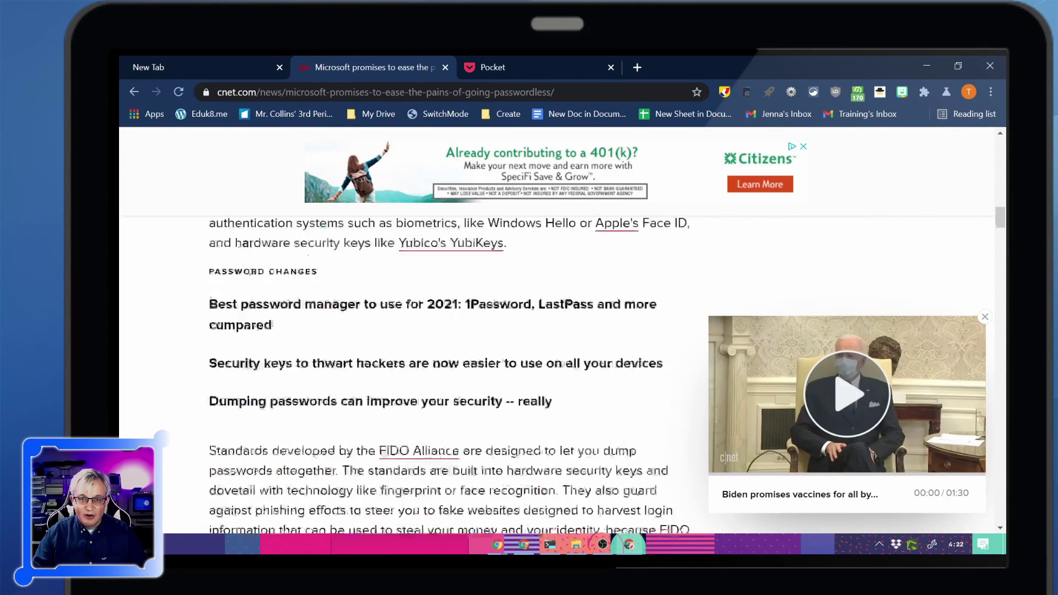
{"action": "scroll", "coordinate": [620, 264], "scroll_direction": "up", "scroll_amount": 15}
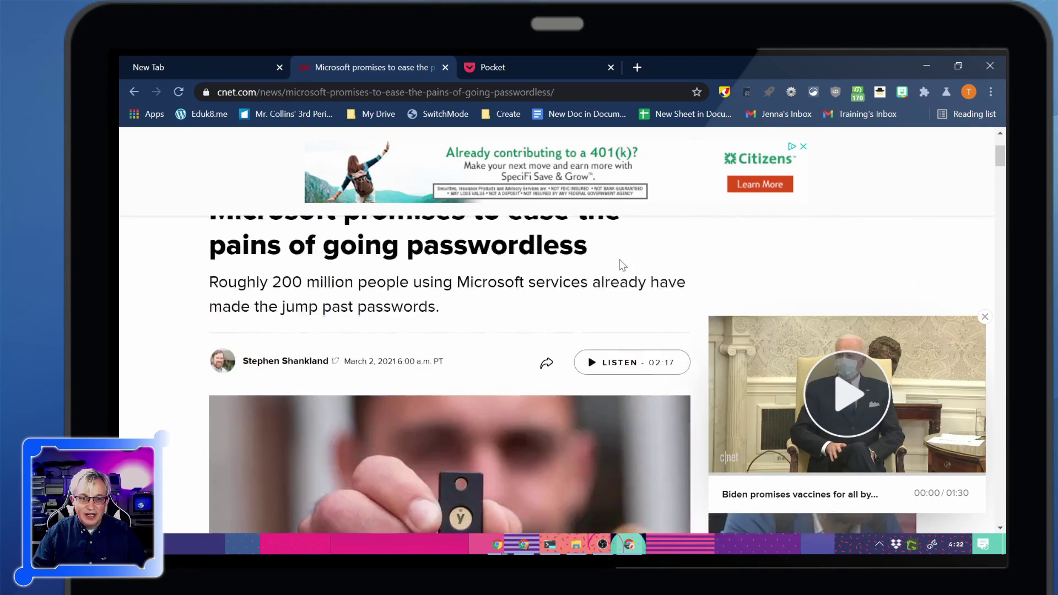
Step: Skim the Microsoft passwordless article, switch it to Mercury Reader's view, and read through to the end
{"action": "scroll", "coordinate": [531, 248], "scroll_direction": "down", "scroll_amount": 6}
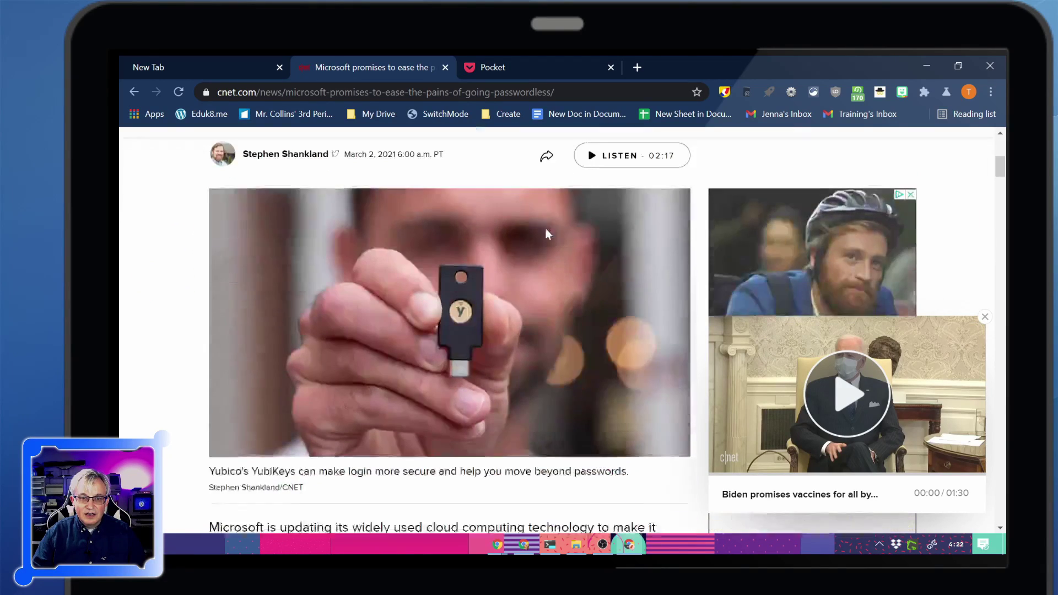
{"action": "scroll", "coordinate": [544, 227], "scroll_direction": "up", "scroll_amount": 6}
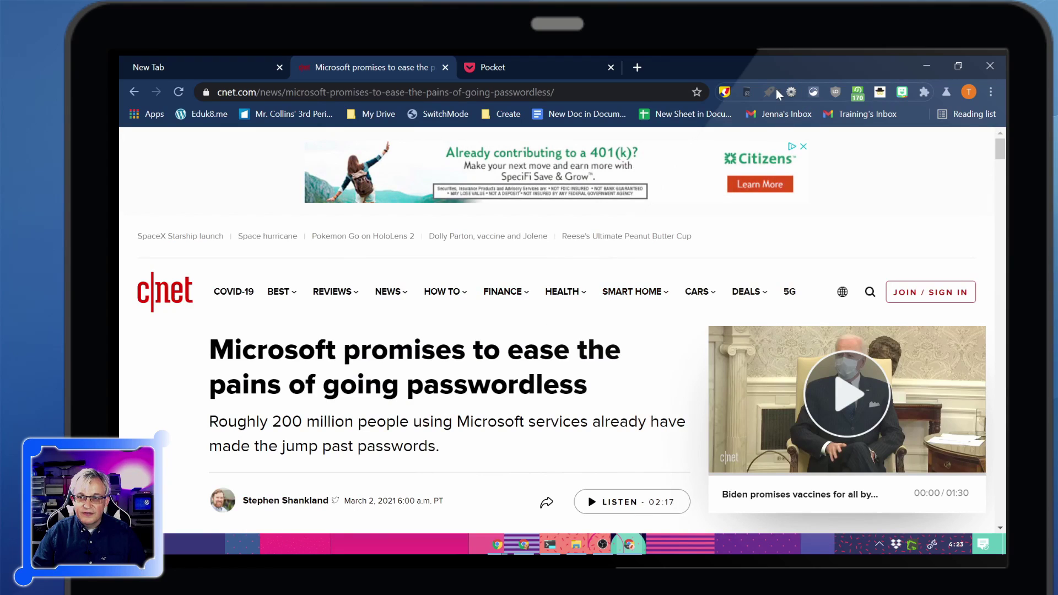
{"action": "left_click", "coordinate": [767, 91]}
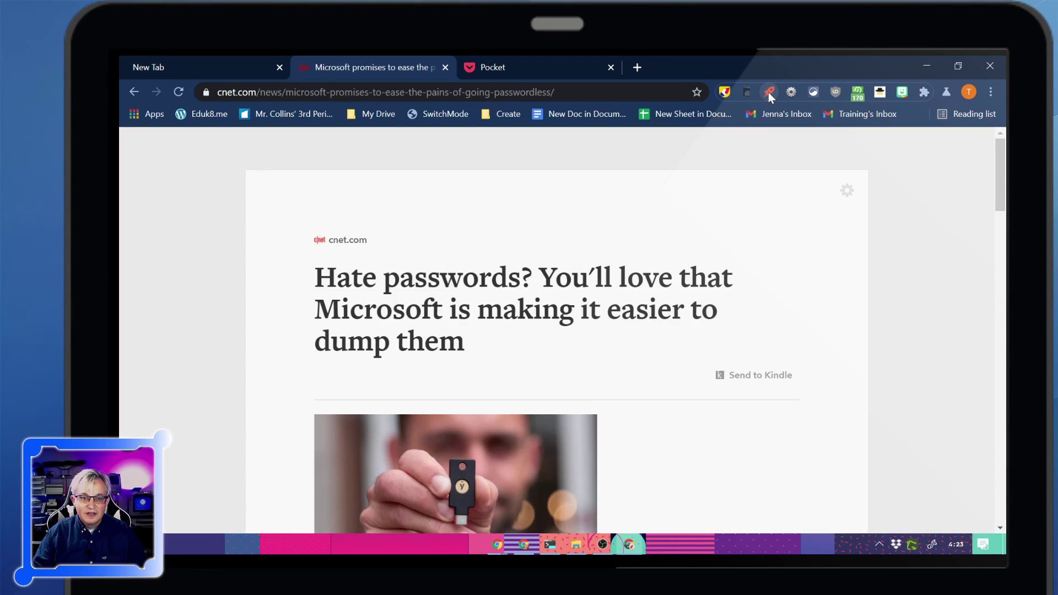
{"action": "scroll", "coordinate": [557, 331], "scroll_direction": "down", "scroll_amount": 15}
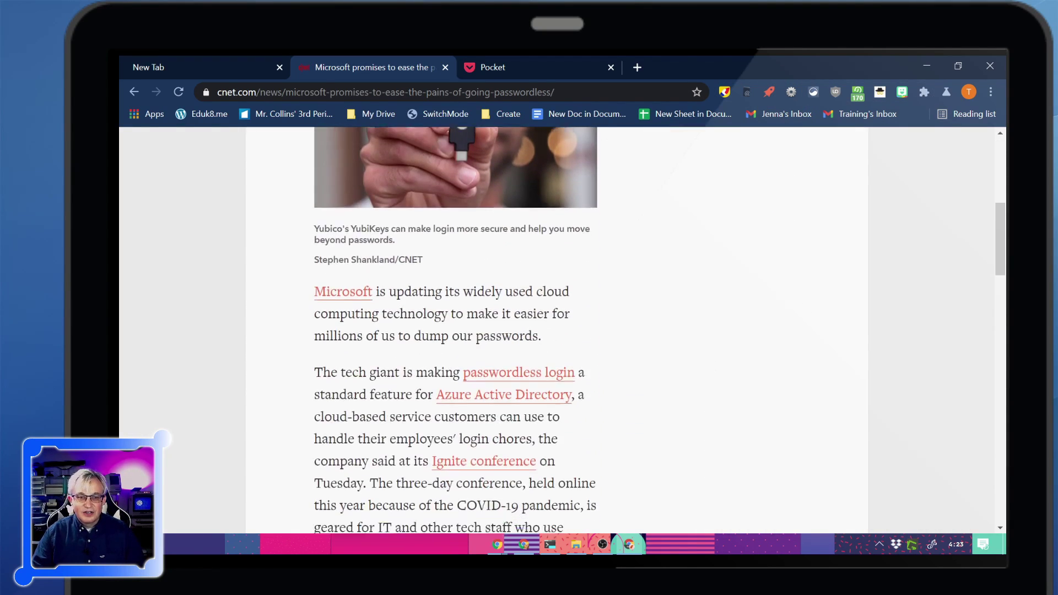
{"action": "scroll", "coordinate": [557, 331], "scroll_direction": "down", "scroll_amount": 12}
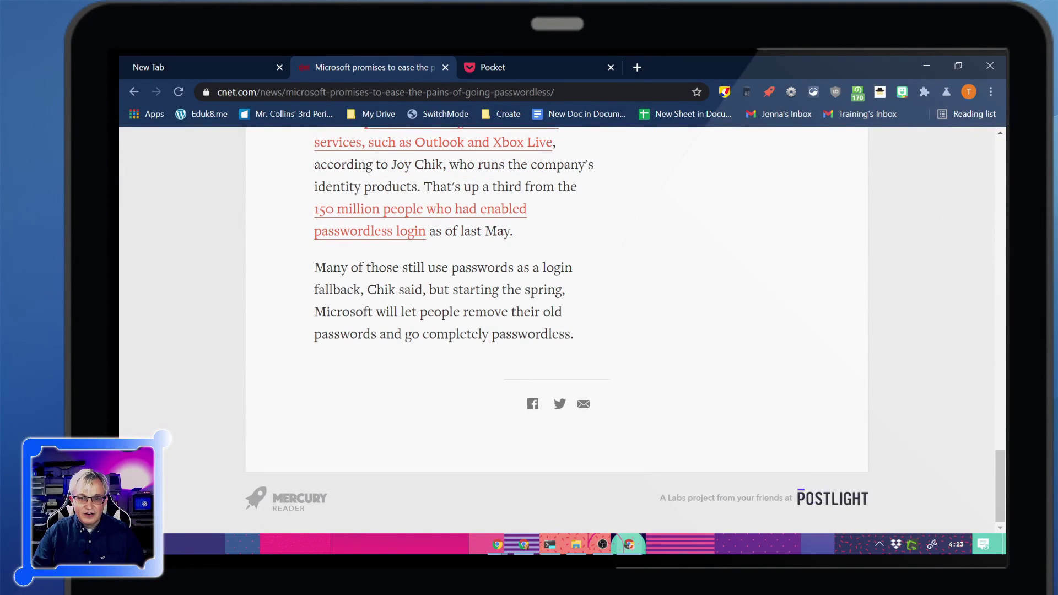
Step: Preview how the cleaned-up article would print, look through its pages to the last one, and close the preview without printing
{"action": "key", "text": "ctrl+p"}
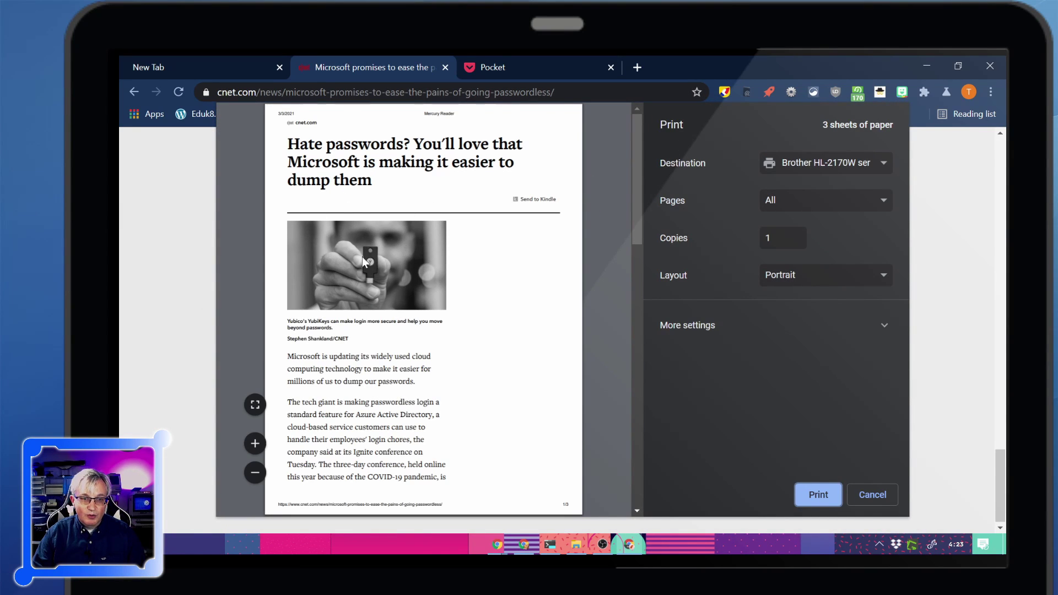
{"action": "scroll", "coordinate": [361, 254], "scroll_direction": "down", "scroll_amount": 15}
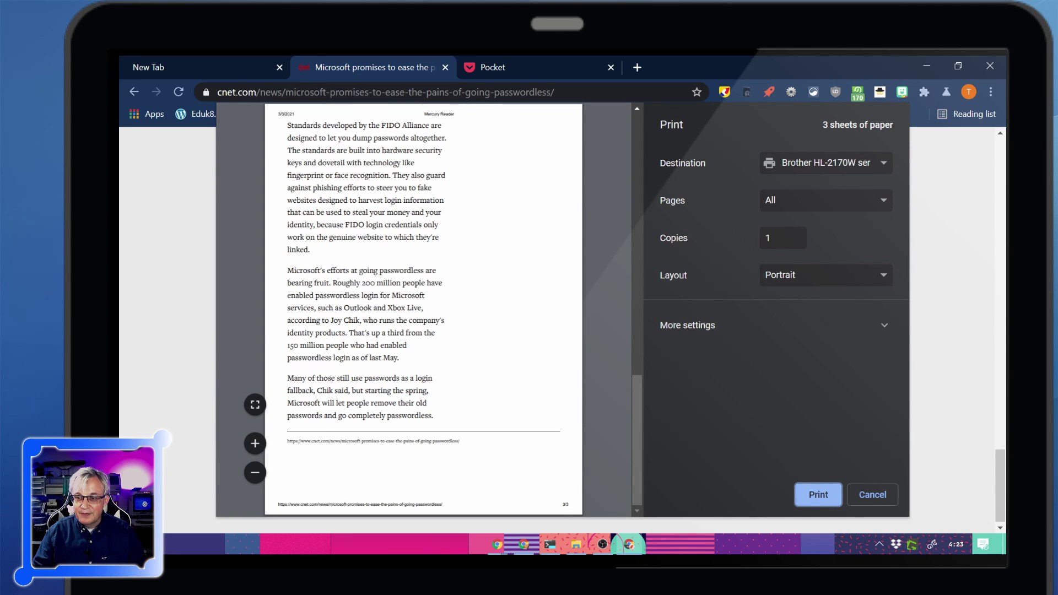
{"action": "left_click", "coordinate": [863, 496]}
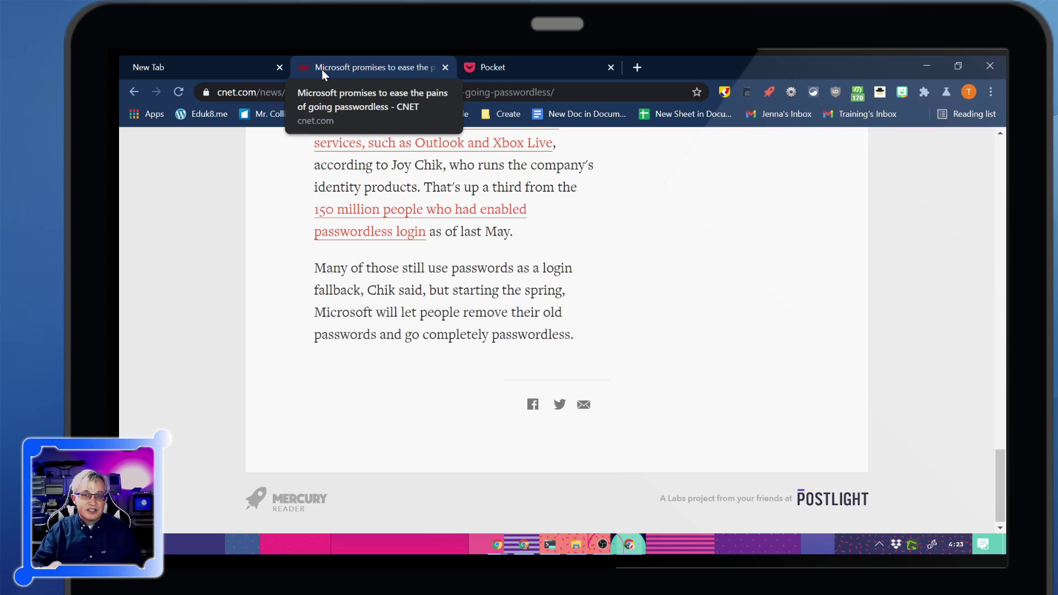
Step: Switch to the Pocket site and sign up with Google using the training account
{"action": "left_click", "coordinate": [507, 73]}
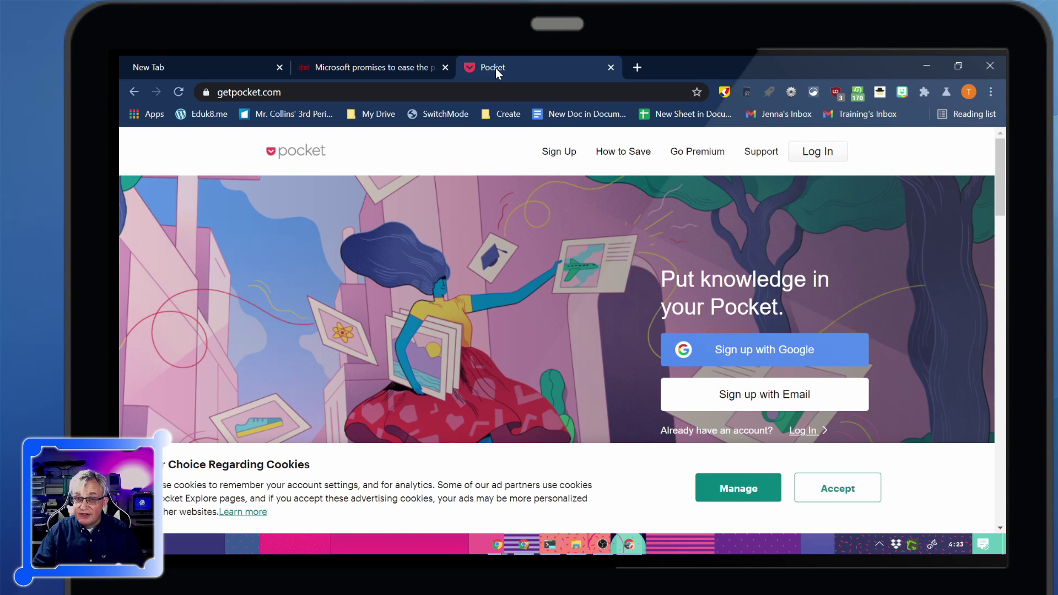
{"action": "left_click", "coordinate": [769, 352]}
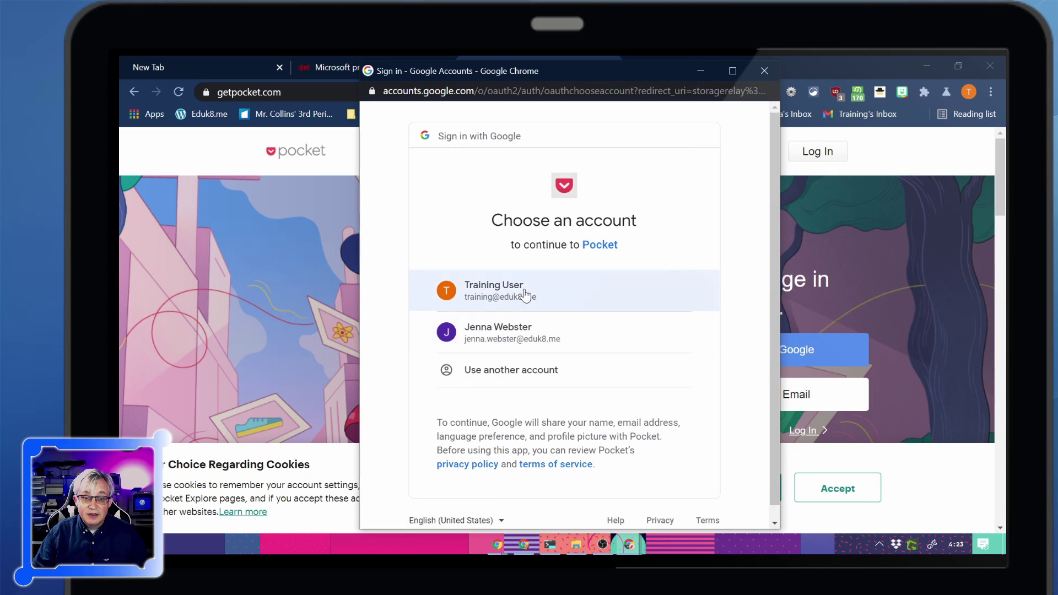
{"action": "left_click", "coordinate": [524, 290]}
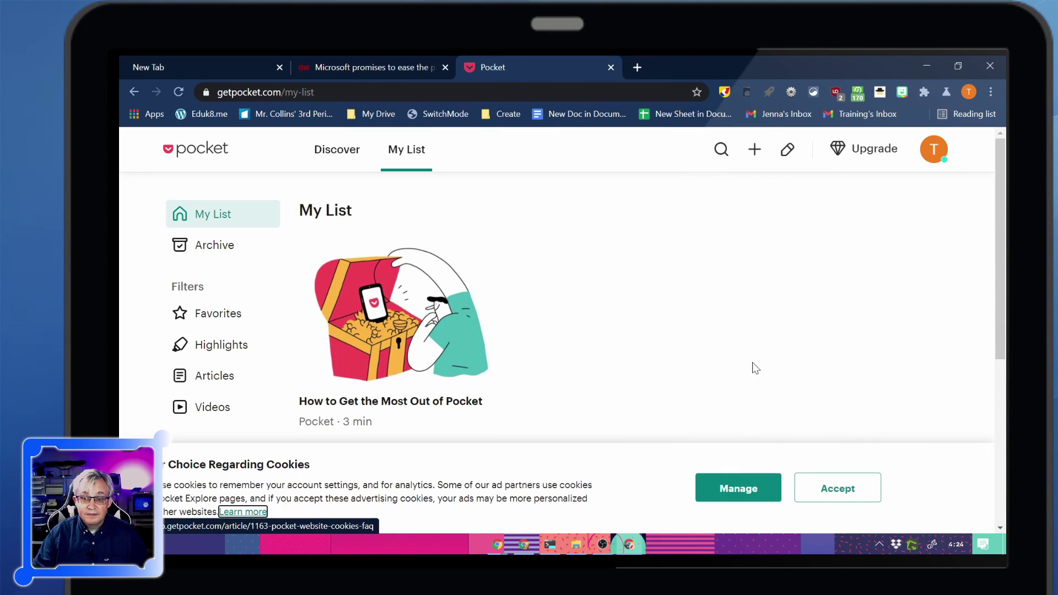
Step: Accept Pocket's cookies, then view the field for saving a URL and close it without adding anything
{"action": "left_click", "coordinate": [834, 489]}
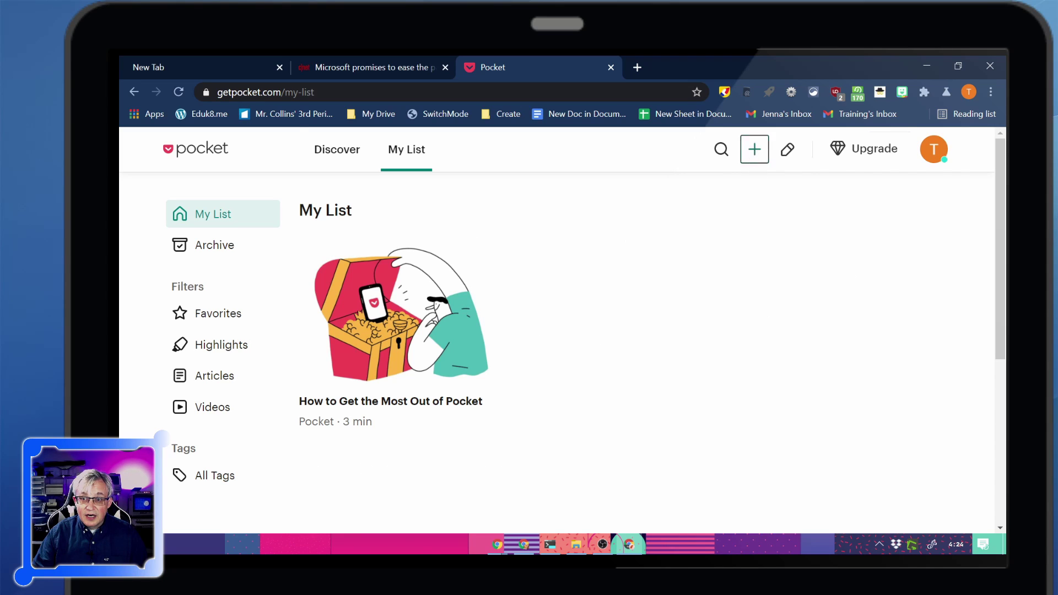
{"action": "left_click", "coordinate": [755, 157]}
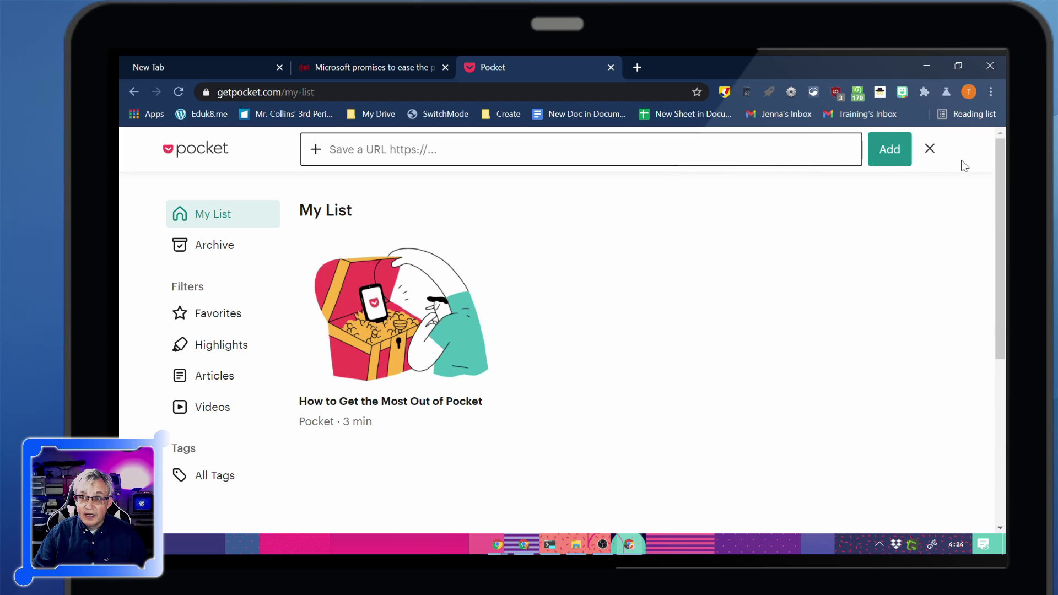
{"action": "left_click", "coordinate": [930, 150]}
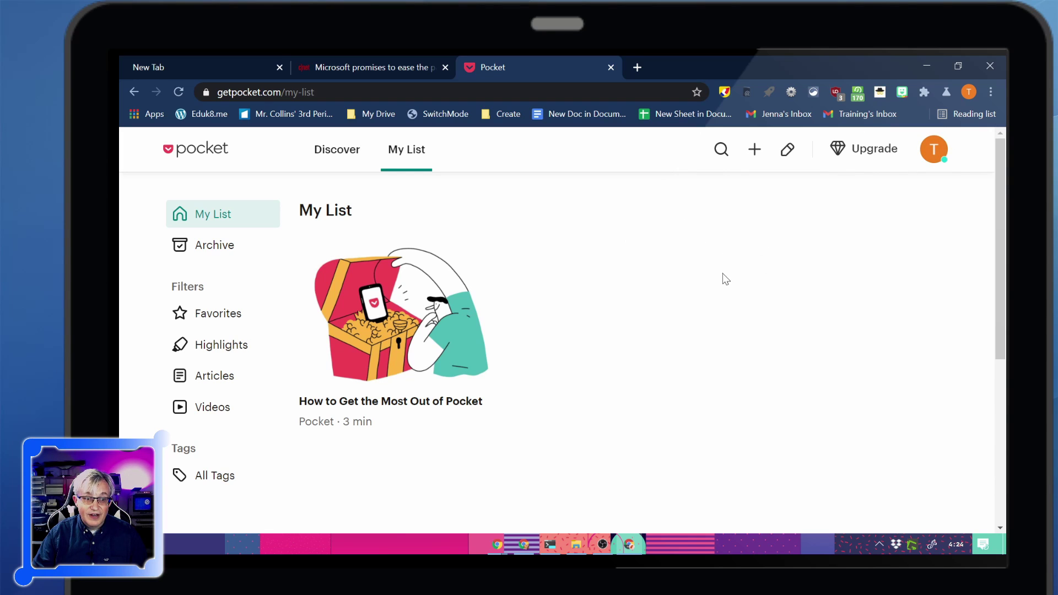
Step: Install the Save to Pocket extension in Chrome from Pocket's extensions page and dismiss the installation notice
{"action": "scroll", "coordinate": [721, 283], "scroll_direction": "down", "scroll_amount": 5}
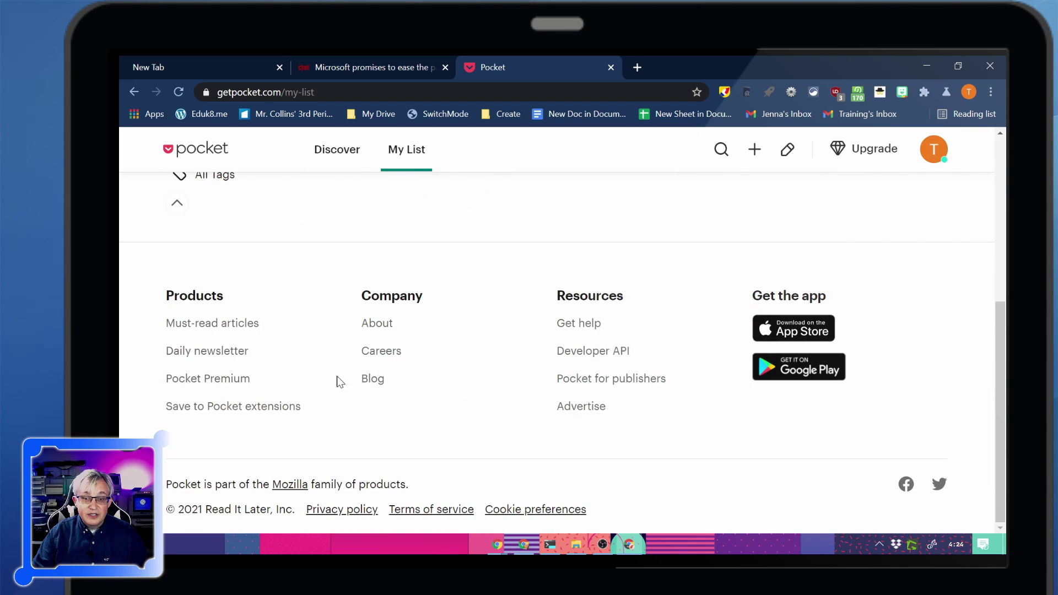
{"action": "left_click", "coordinate": [253, 408]}
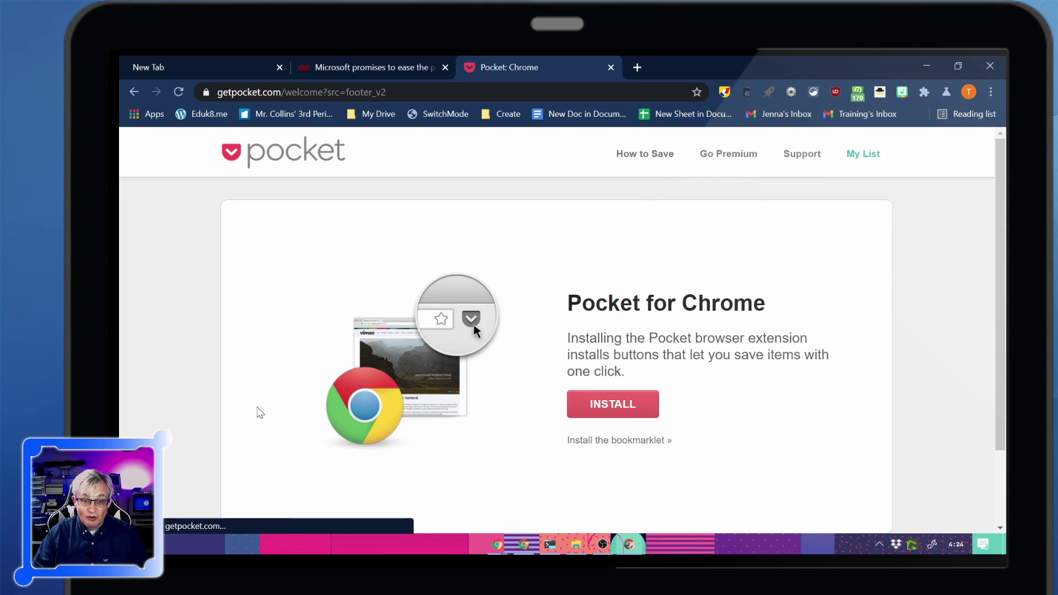
{"action": "left_click", "coordinate": [617, 411]}
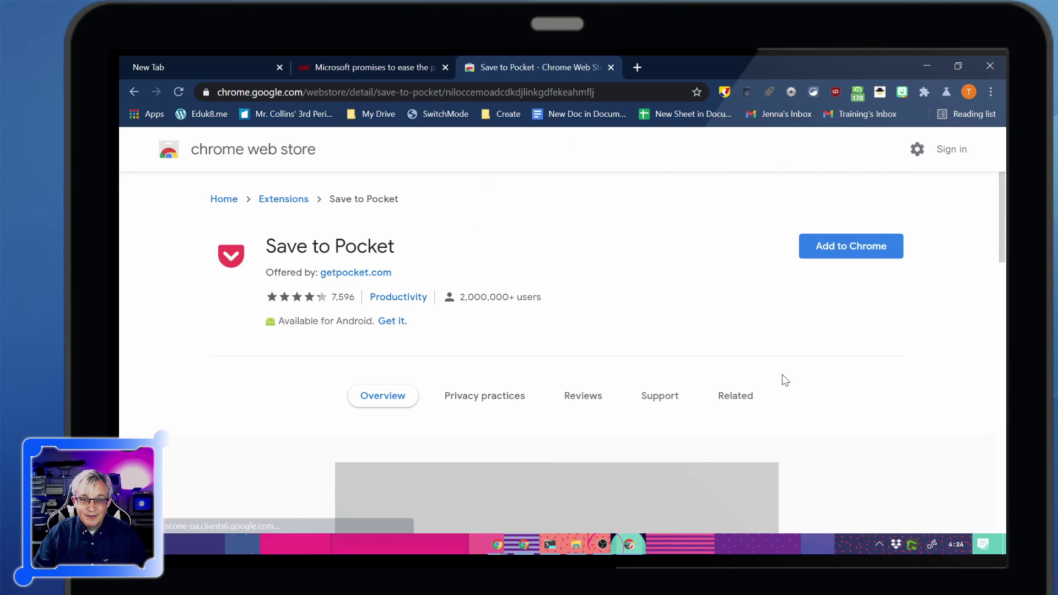
{"action": "left_click", "coordinate": [875, 254]}
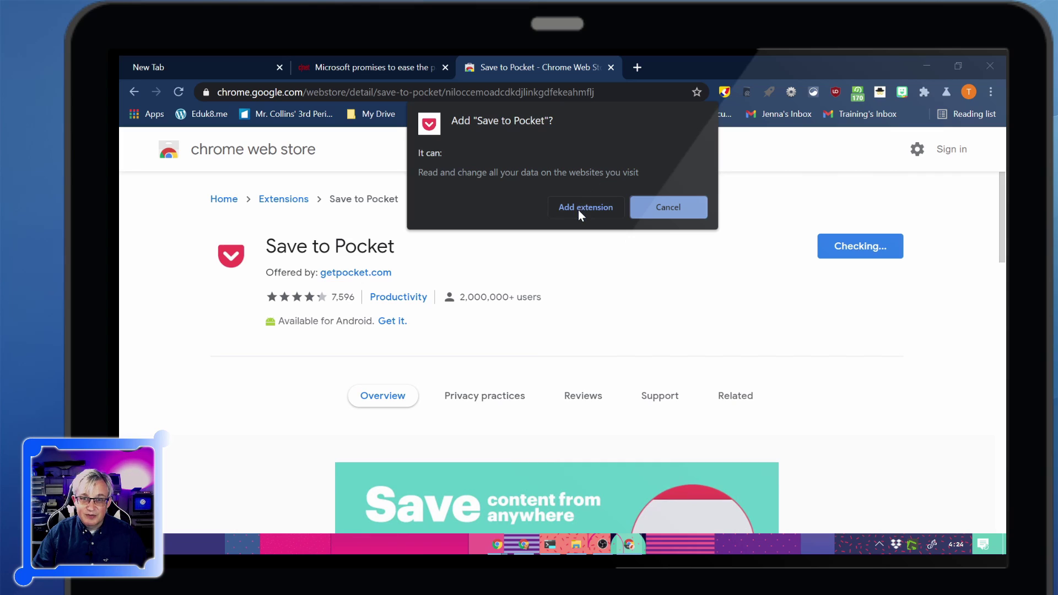
{"action": "left_click", "coordinate": [577, 208]}
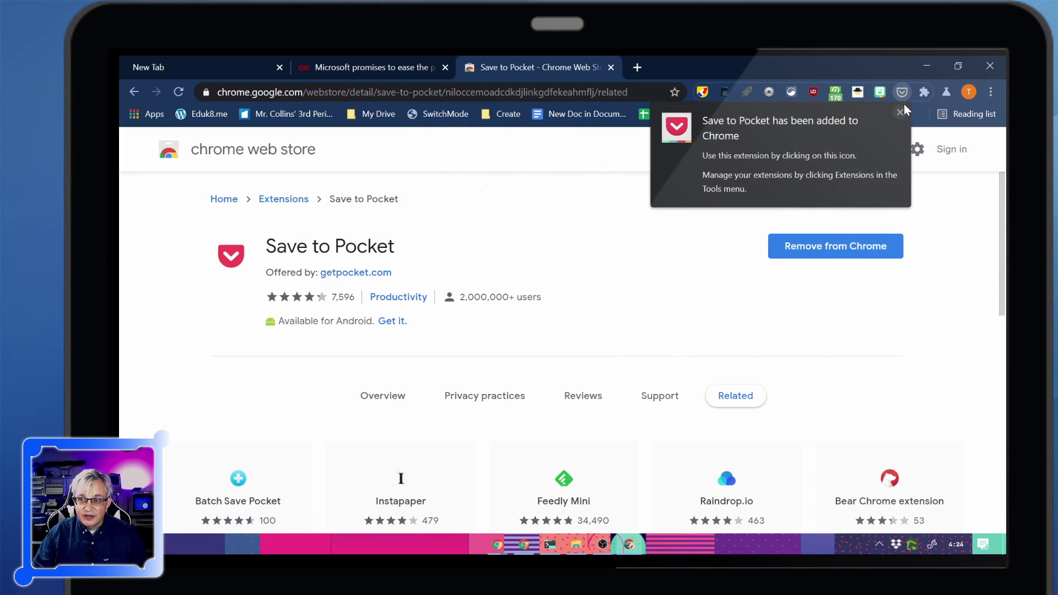
{"action": "left_click", "coordinate": [900, 111]}
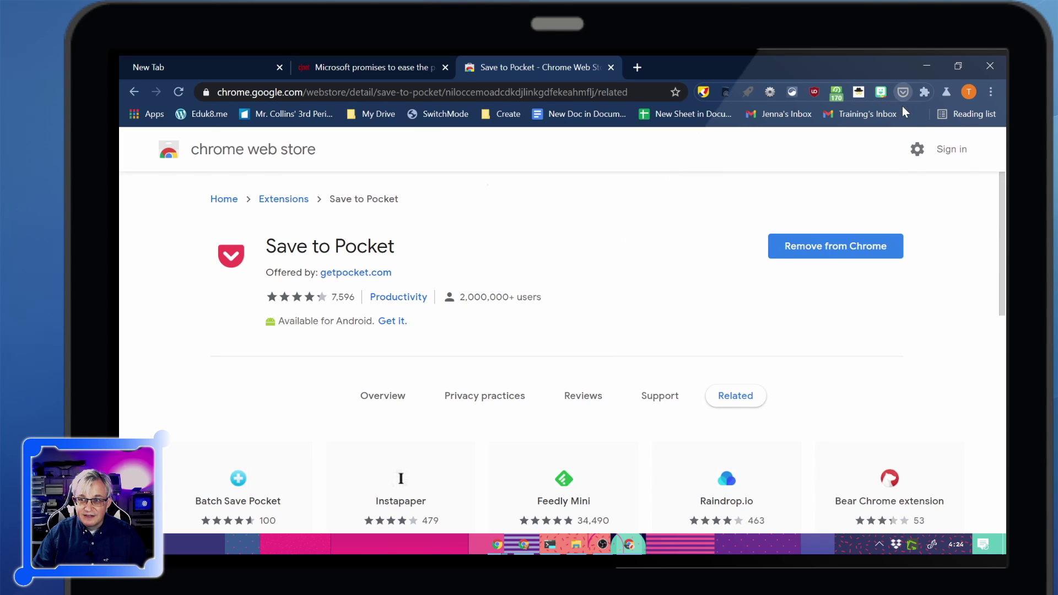
Step: Pin the Save to Pocket extension in Chrome and place its icon directly after Mercury Reader's
{"action": "left_click", "coordinate": [924, 92]}
{"action": "scroll", "coordinate": [879, 259], "scroll_direction": "down", "scroll_amount": 2}
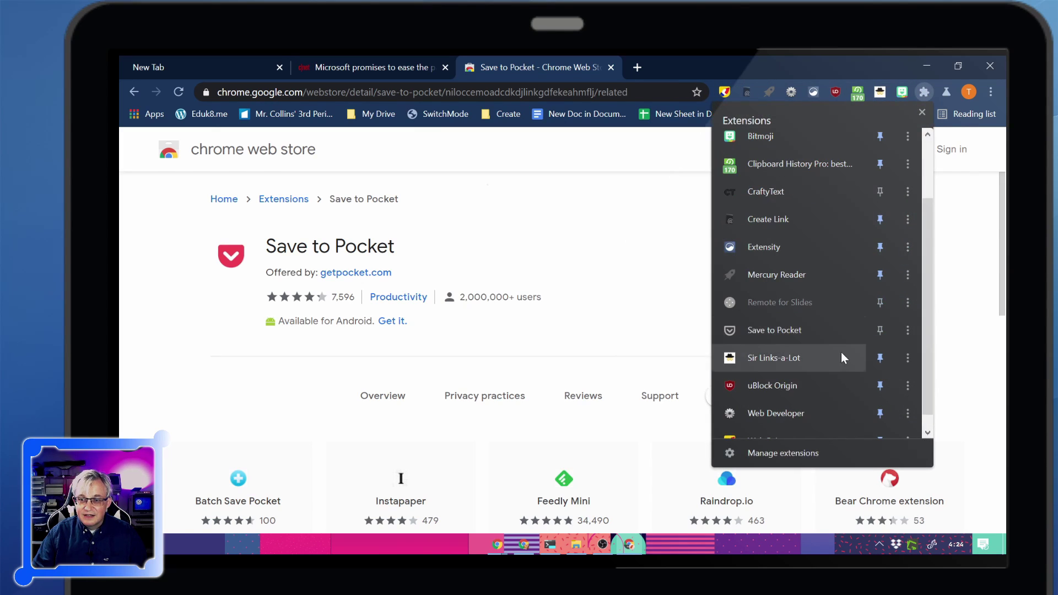
{"action": "left_click", "coordinate": [883, 331]}
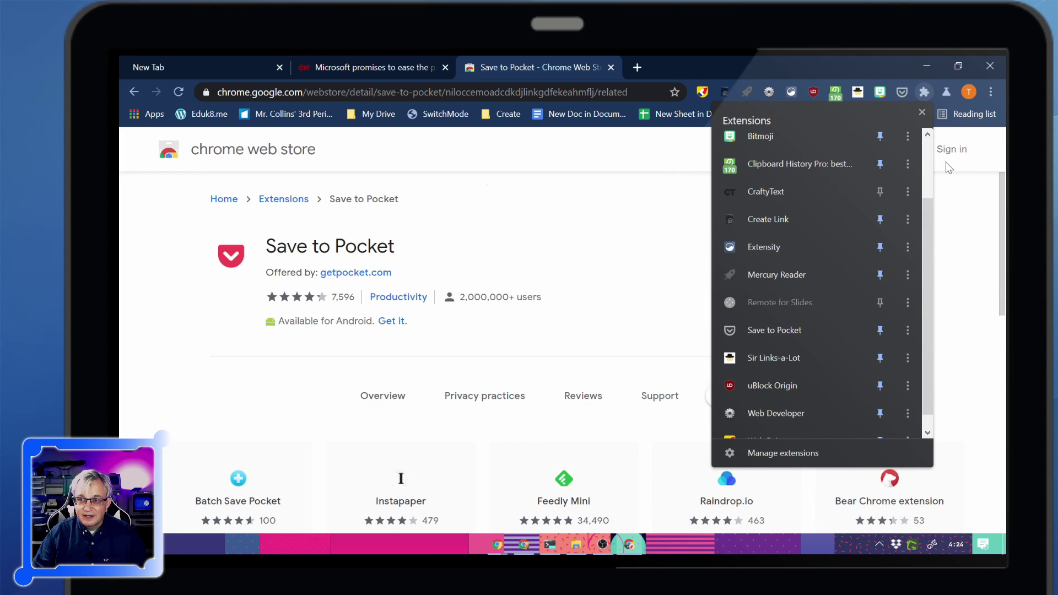
{"action": "left_click_drag", "start_coordinate": [897, 97], "coordinate": [759, 100]}
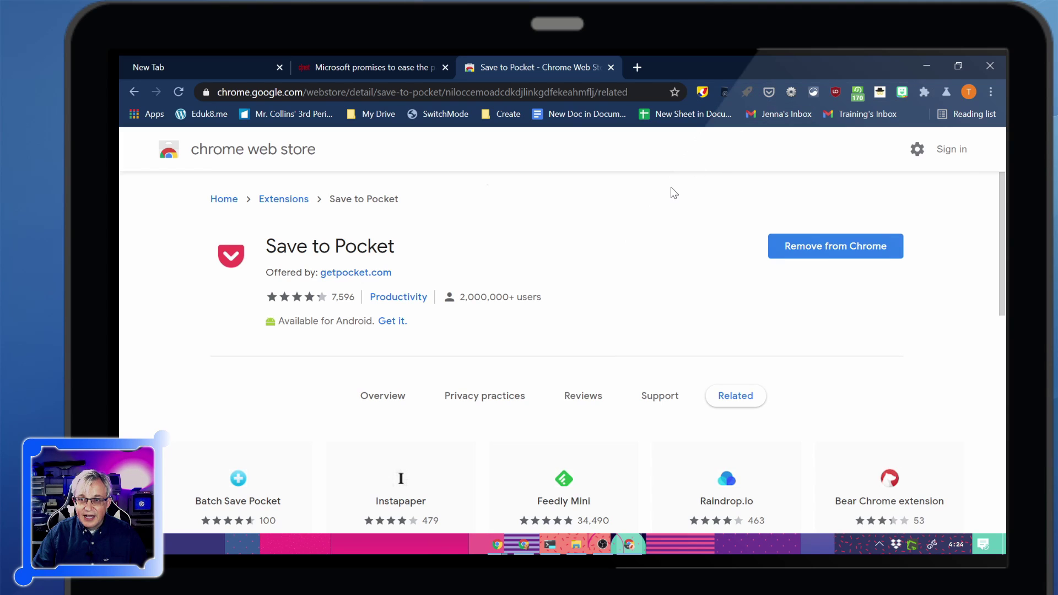
Step: Return to the Microsoft passwordless article, turn off Mercury Reader's view, skim the original page, and save it to Pocket
{"action": "left_click", "coordinate": [134, 89]}
{"action": "left_click", "coordinate": [392, 68]}
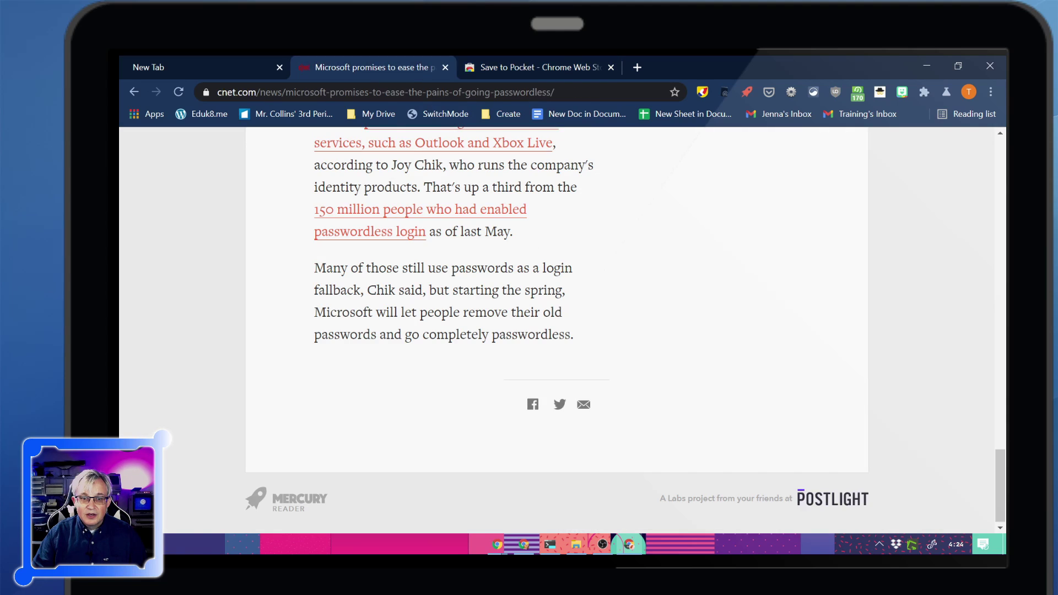
{"action": "left_click", "coordinate": [750, 91]}
{"action": "scroll", "coordinate": [570, 335], "scroll_direction": "down", "scroll_amount": 3}
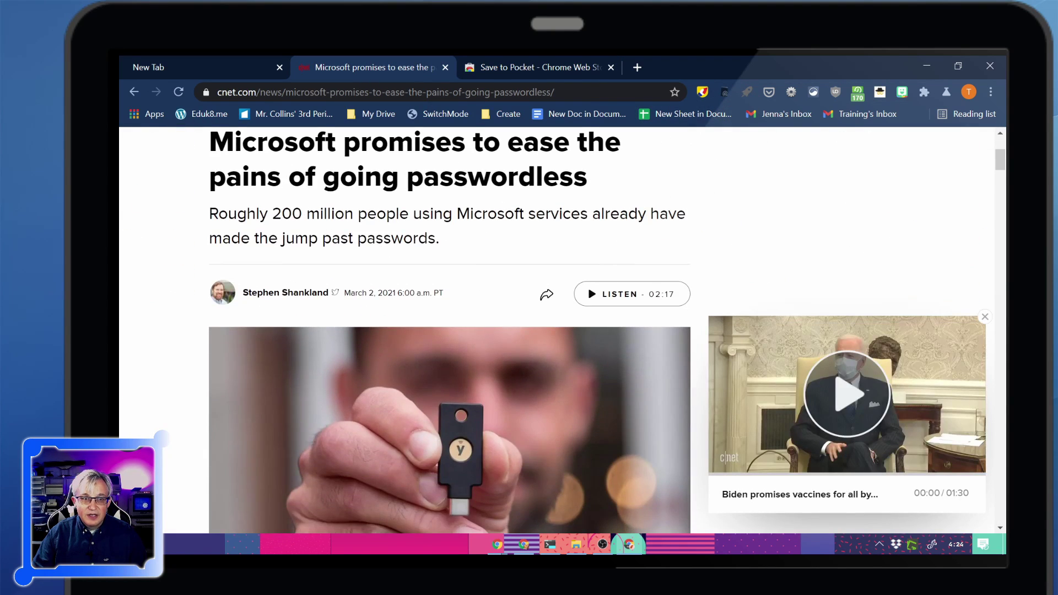
{"action": "scroll", "coordinate": [556, 317], "scroll_direction": "down", "scroll_amount": 4}
{"action": "scroll", "coordinate": [557, 317], "scroll_direction": "up", "scroll_amount": 6}
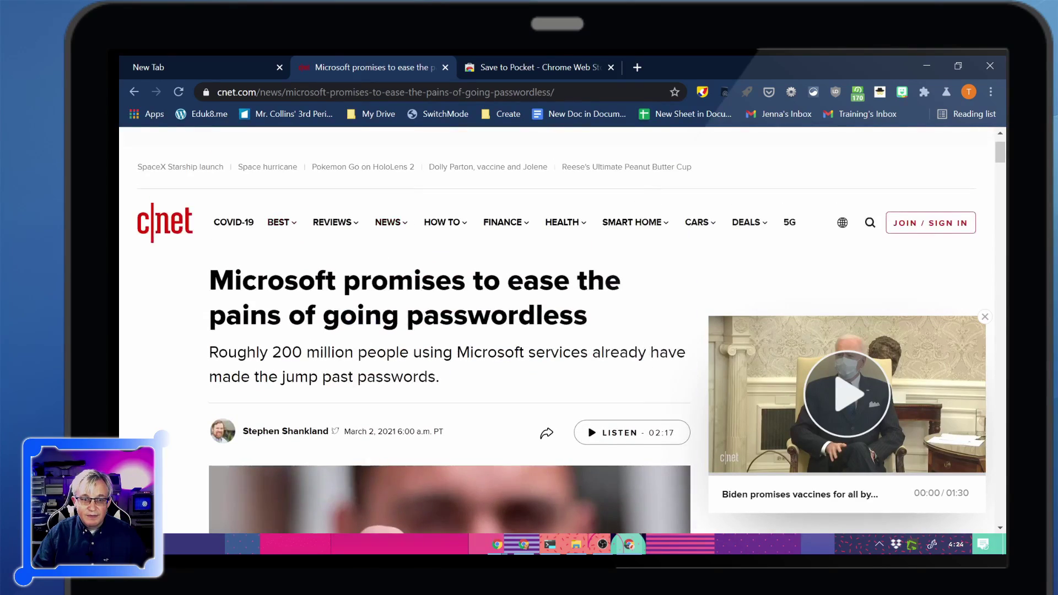
{"action": "scroll", "coordinate": [556, 317], "scroll_direction": "down", "scroll_amount": 4}
{"action": "scroll", "coordinate": [554, 316], "scroll_direction": "down", "scroll_amount": 12}
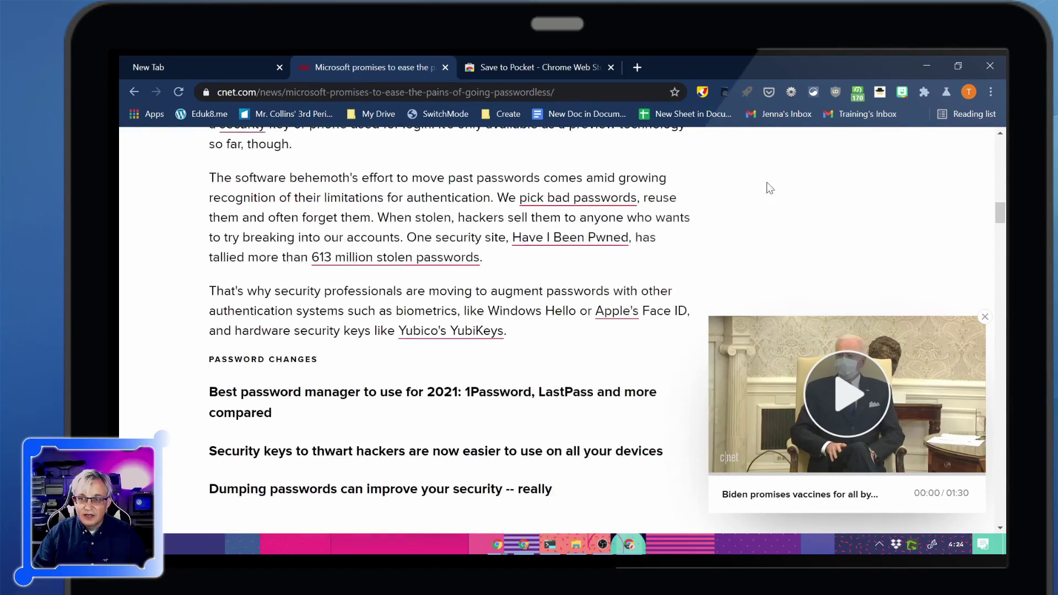
{"action": "left_click", "coordinate": [765, 93]}
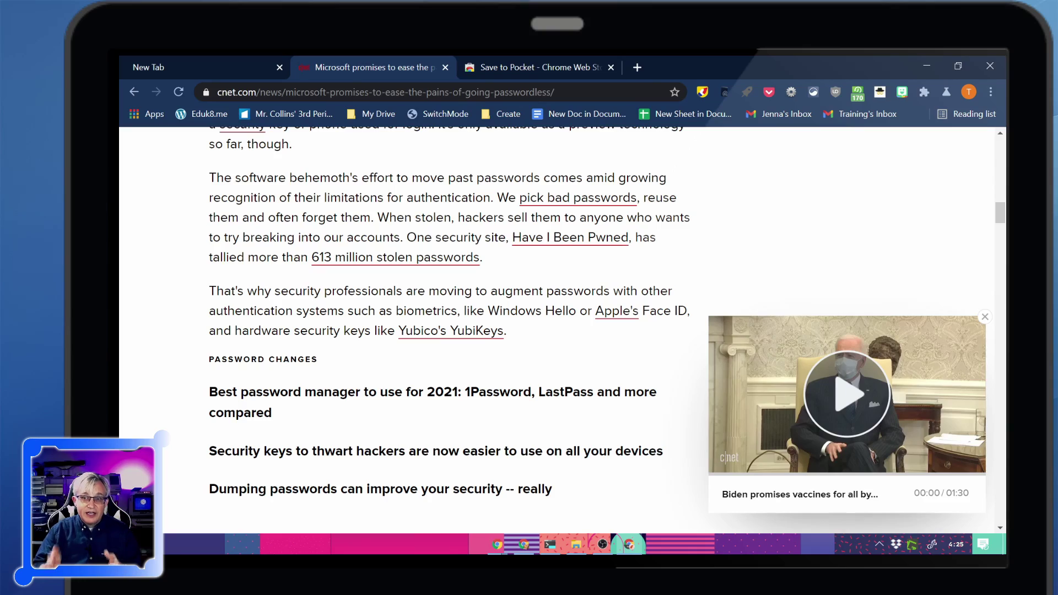
Step: Open the related article "Dumping passwords can improve your security -- really" and save it to Pocket
{"action": "scroll", "coordinate": [412, 332], "scroll_direction": "up", "scroll_amount": 10}
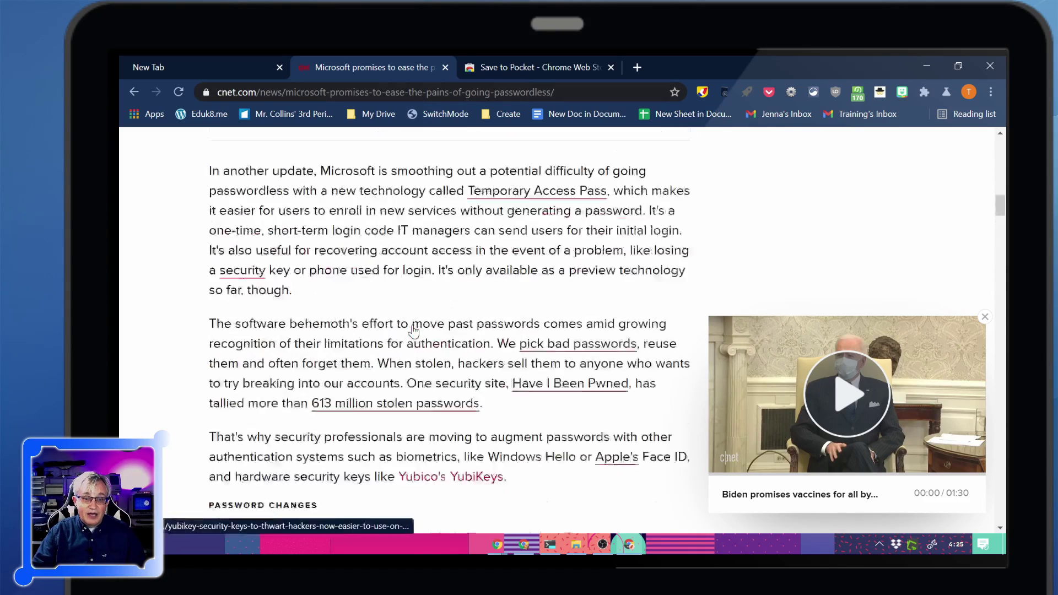
{"action": "scroll", "coordinate": [408, 358], "scroll_direction": "down", "scroll_amount": 15}
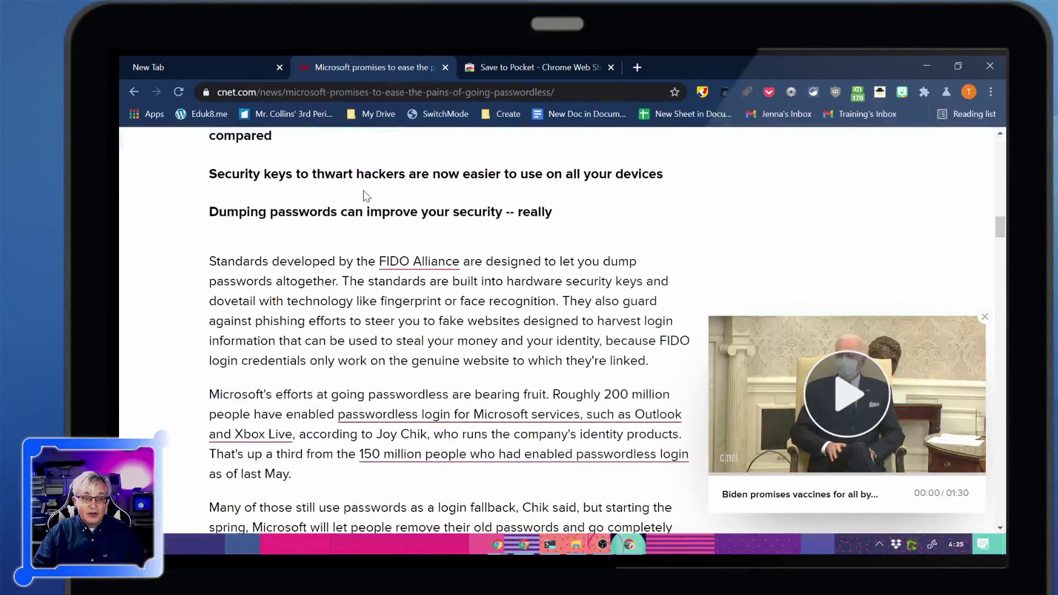
{"action": "left_click", "coordinate": [245, 211]}
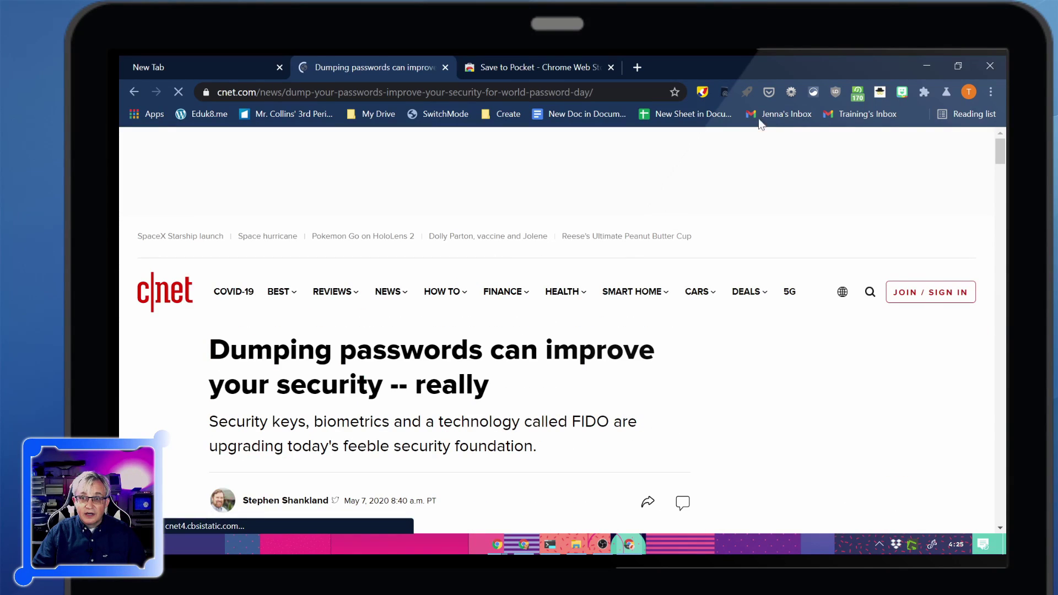
{"action": "left_click", "coordinate": [769, 93]}
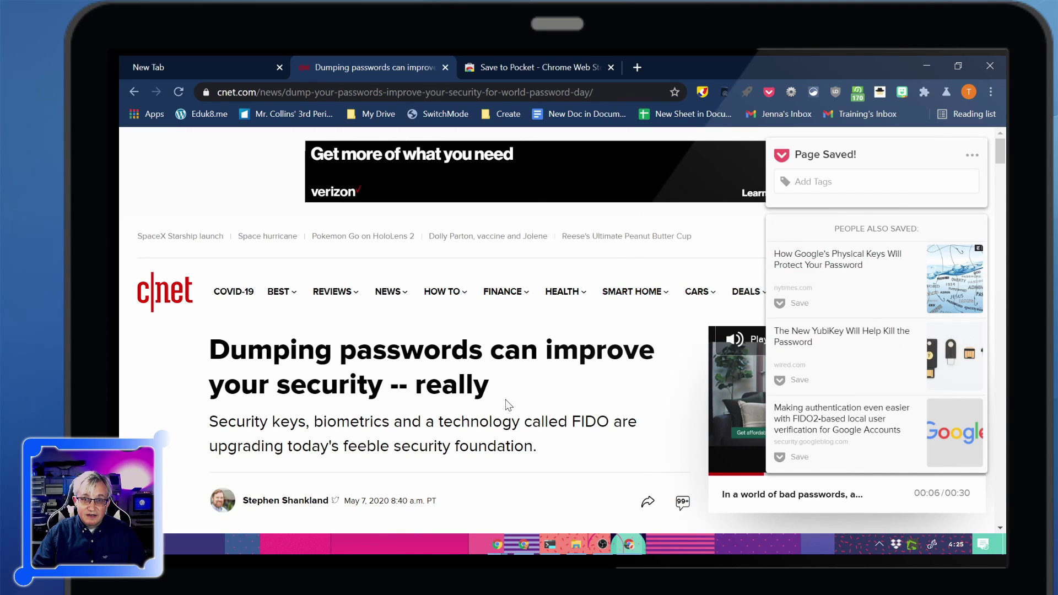
{"action": "scroll", "coordinate": [890, 353], "scroll_direction": "down", "scroll_amount": 3}
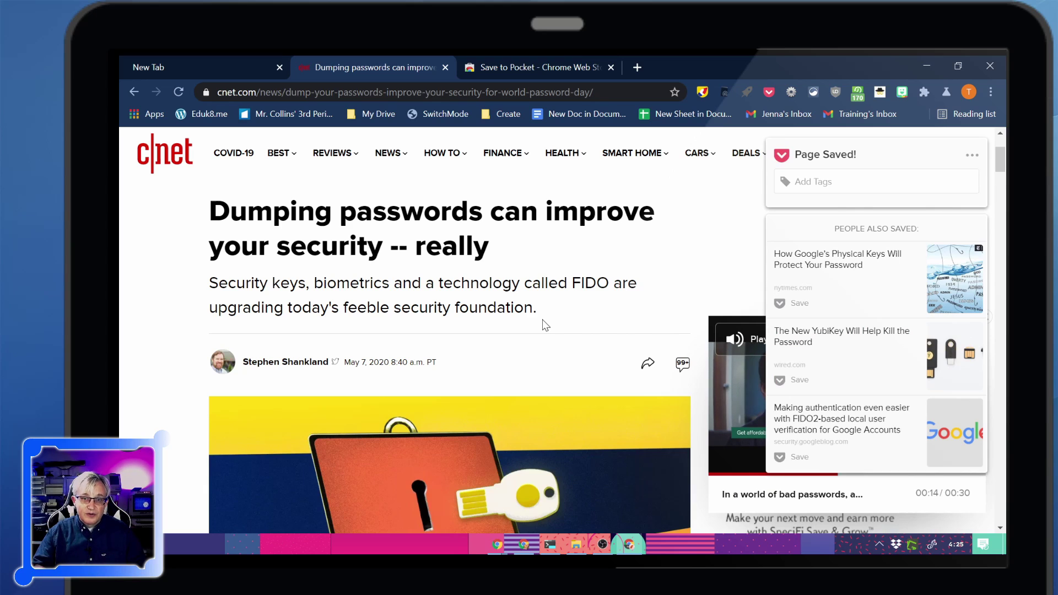
Step: Open getpocket.com in a new tab to view the list of saved articles
{"action": "key", "text": "ctrl+t"}
{"action": "type", "text": "getpocket.com"}
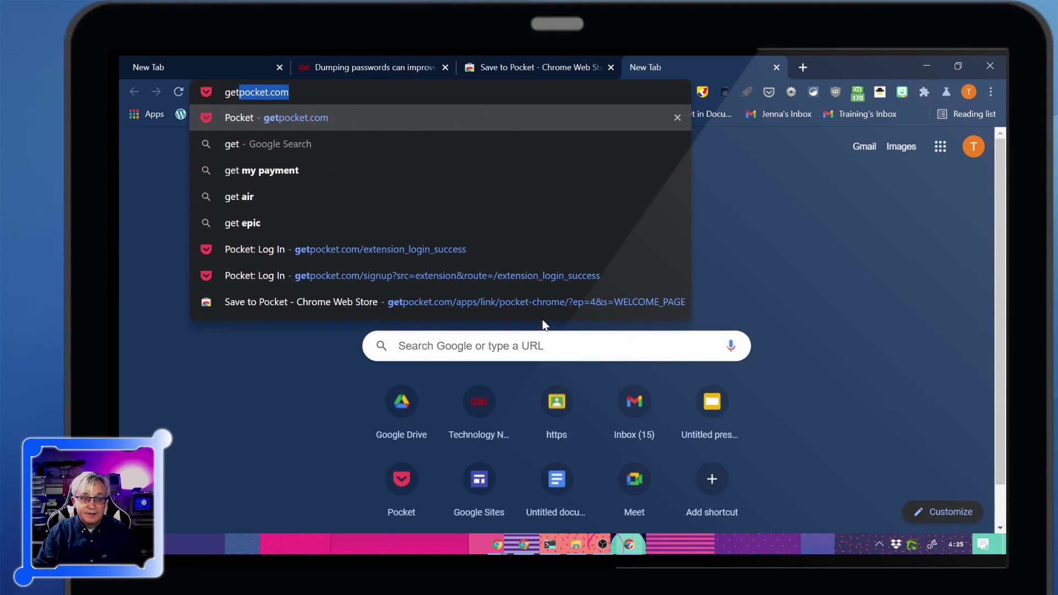
{"action": "key", "text": "Return"}
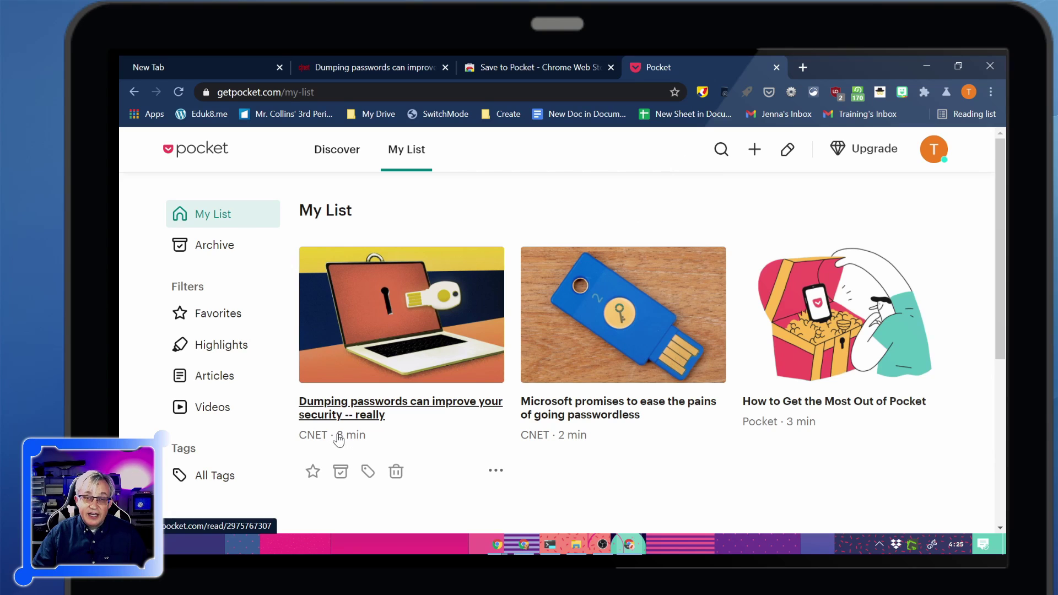
Step: Open the saved article "Dumping passwords can improve your security -- really" and skim its ad-free text
{"action": "left_click", "coordinate": [356, 411]}
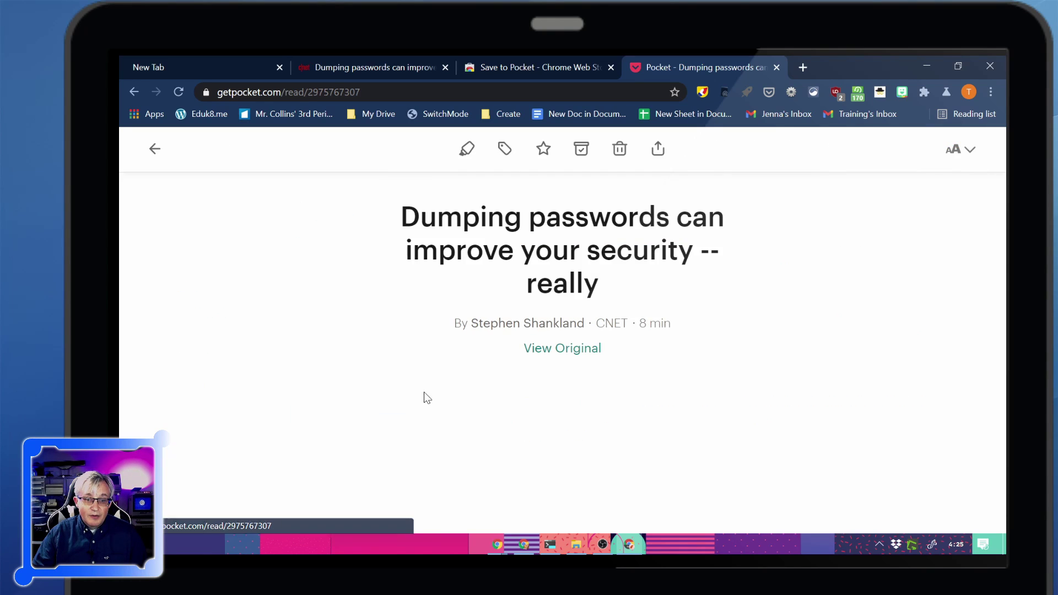
{"action": "scroll", "coordinate": [643, 311], "scroll_direction": "down", "scroll_amount": 5}
{"action": "scroll", "coordinate": [704, 389], "scroll_direction": "down", "scroll_amount": 3}
{"action": "scroll", "coordinate": [704, 388], "scroll_direction": "down", "scroll_amount": 10}
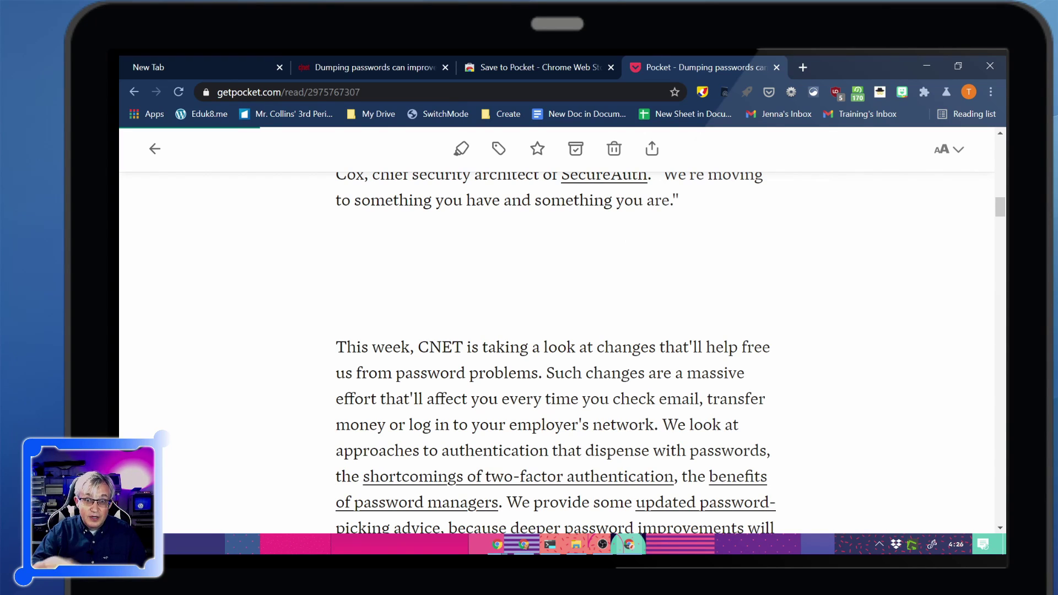
{"action": "scroll", "coordinate": [671, 346], "scroll_direction": "up", "scroll_amount": 10}
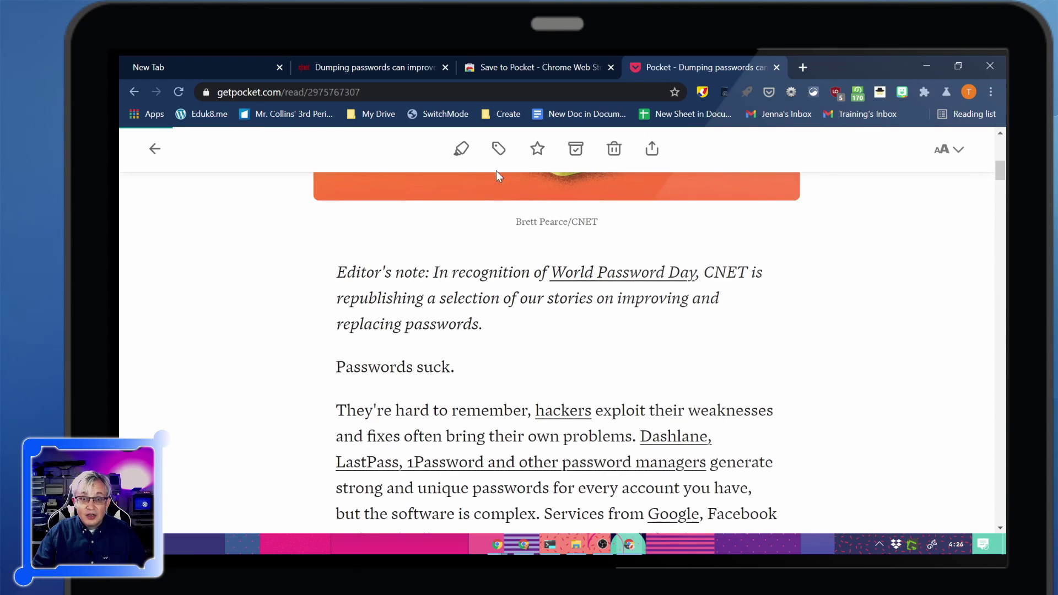
Step: Show the article's highlights and highlight the phrase "They're hard to remember" below the editor's note
{"action": "left_click", "coordinate": [461, 154]}
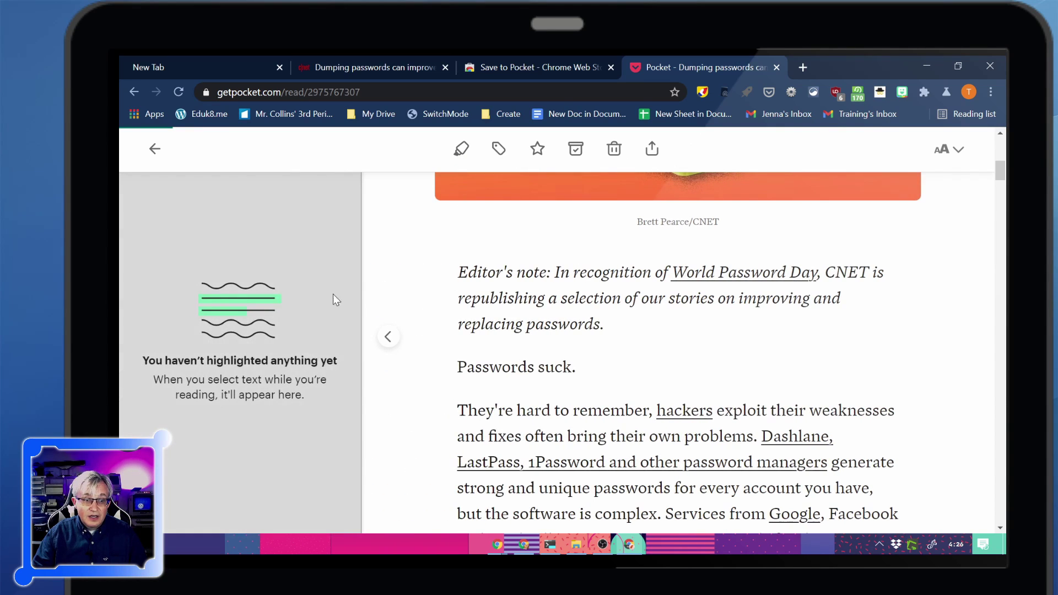
{"action": "left_click_drag", "start_coordinate": [458, 411], "coordinate": [648, 410]}
{"action": "left_click", "coordinate": [537, 386]}
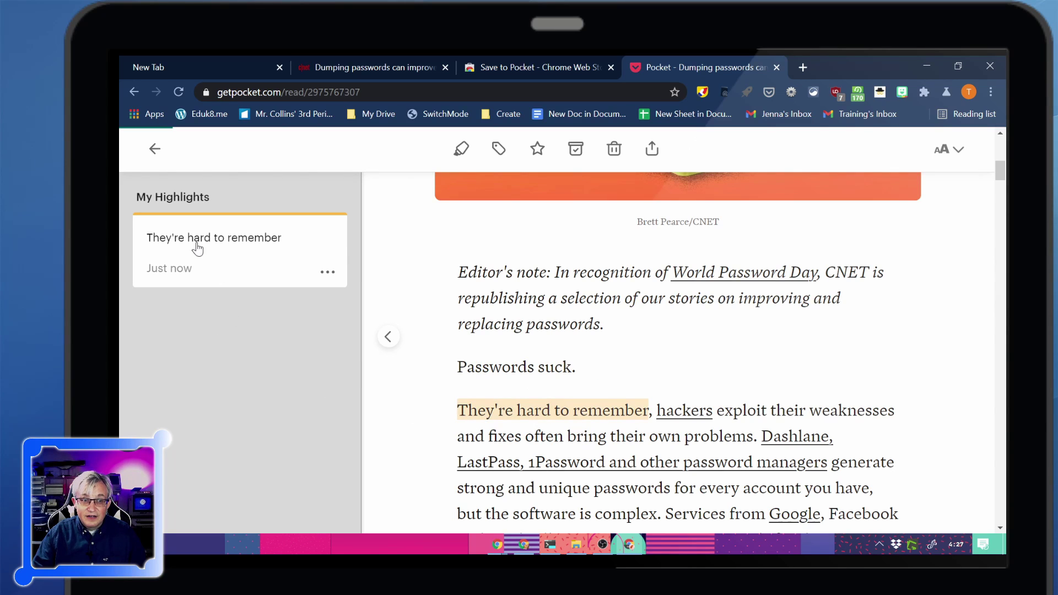
Step: Check the article's tag entry without adding a tag, and mark the article as a favorite
{"action": "left_click", "coordinate": [497, 149]}
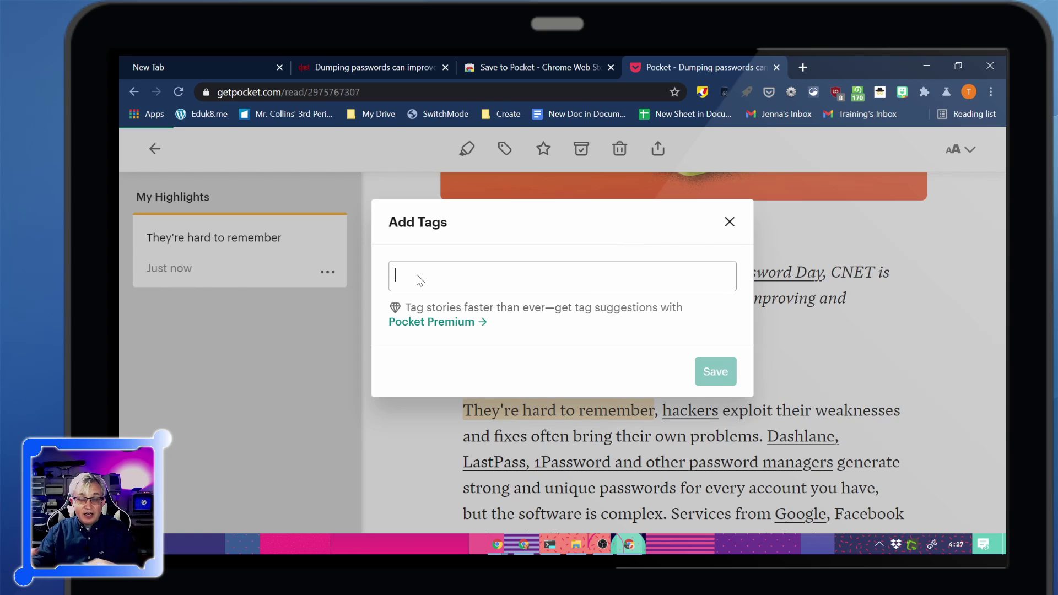
{"action": "left_click", "coordinate": [730, 222]}
{"action": "left_click", "coordinate": [537, 149]}
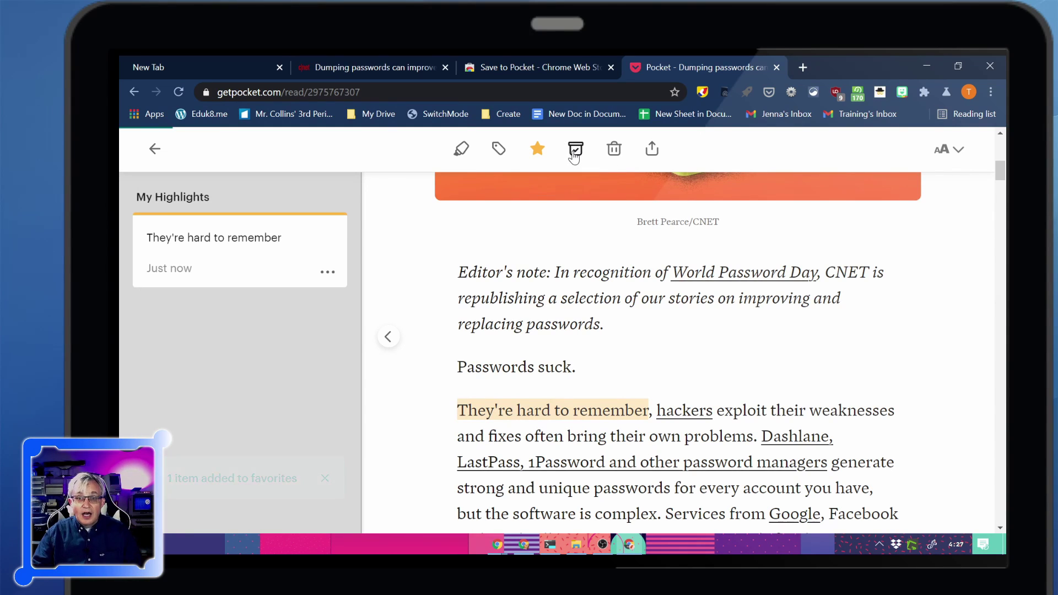
Step: Archive the "Dumping passwords can improve your security -- really" article from My List, check it in the Archive, and return to My List
{"action": "left_click", "coordinate": [153, 160]}
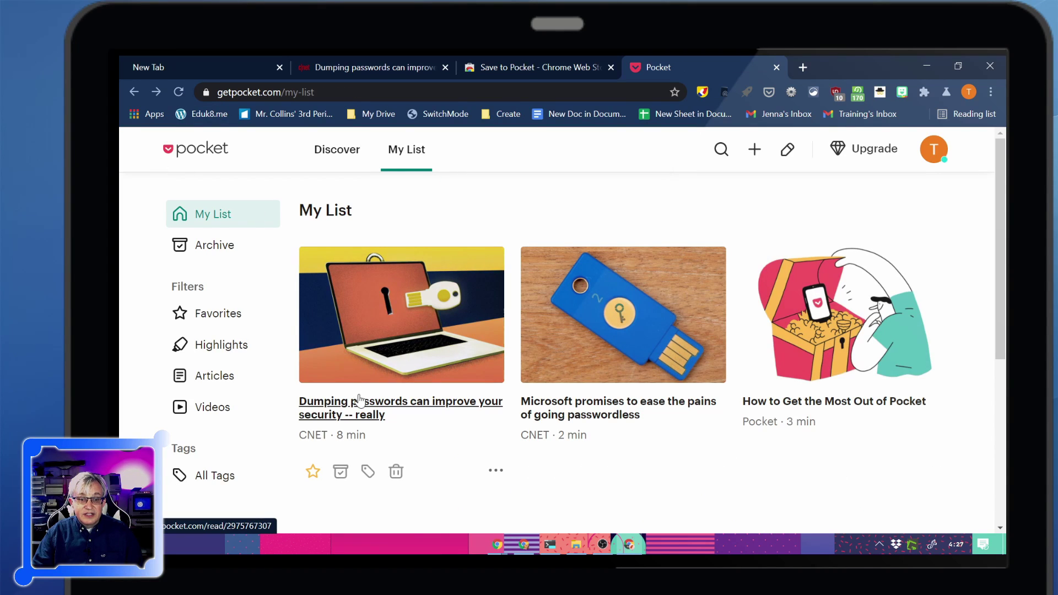
{"action": "left_click", "coordinate": [341, 473]}
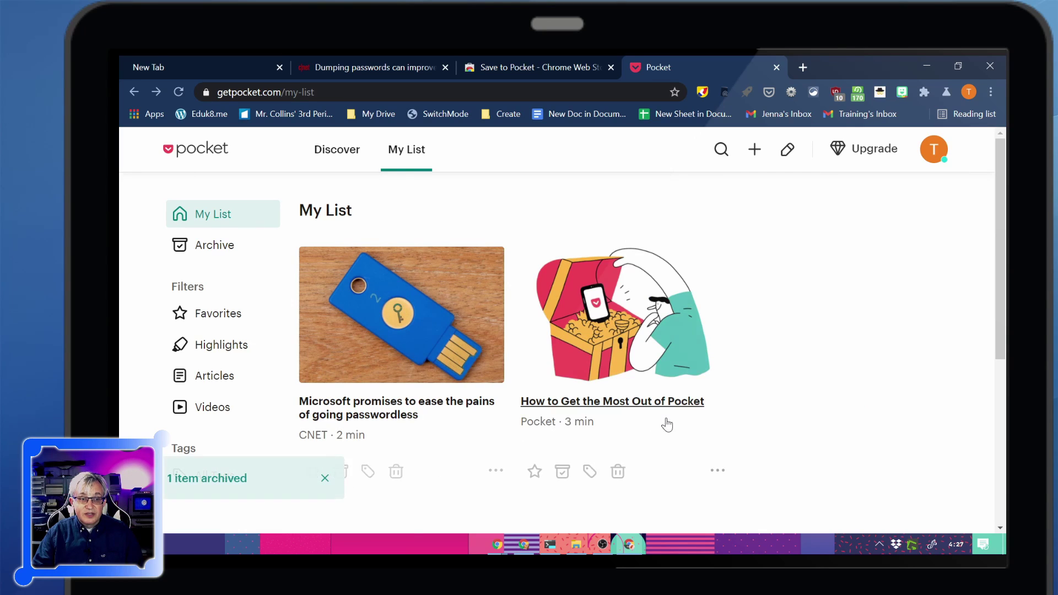
{"action": "left_click", "coordinate": [215, 247]}
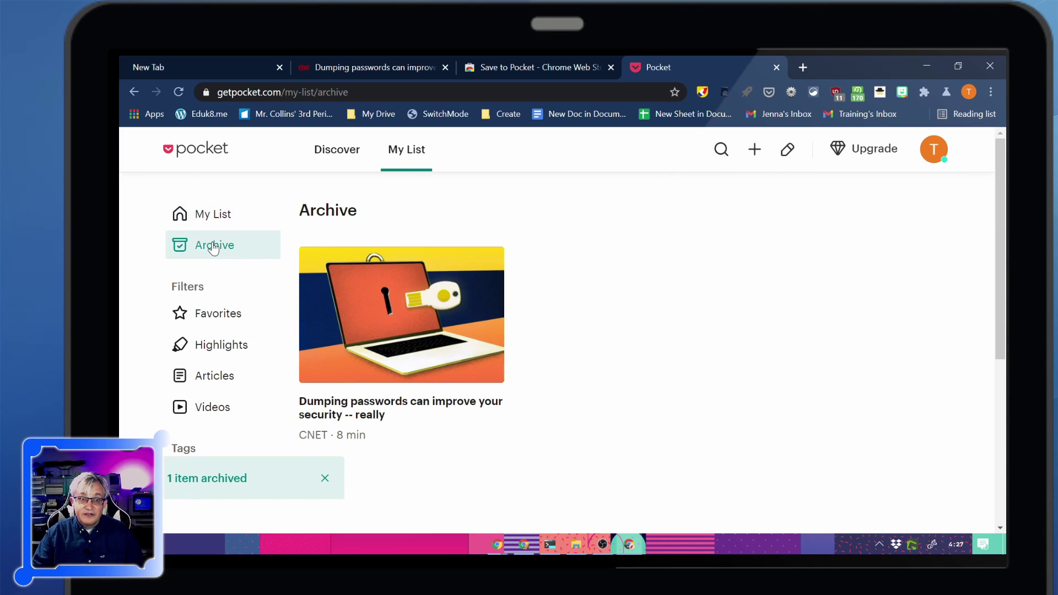
{"action": "left_click", "coordinate": [194, 222]}
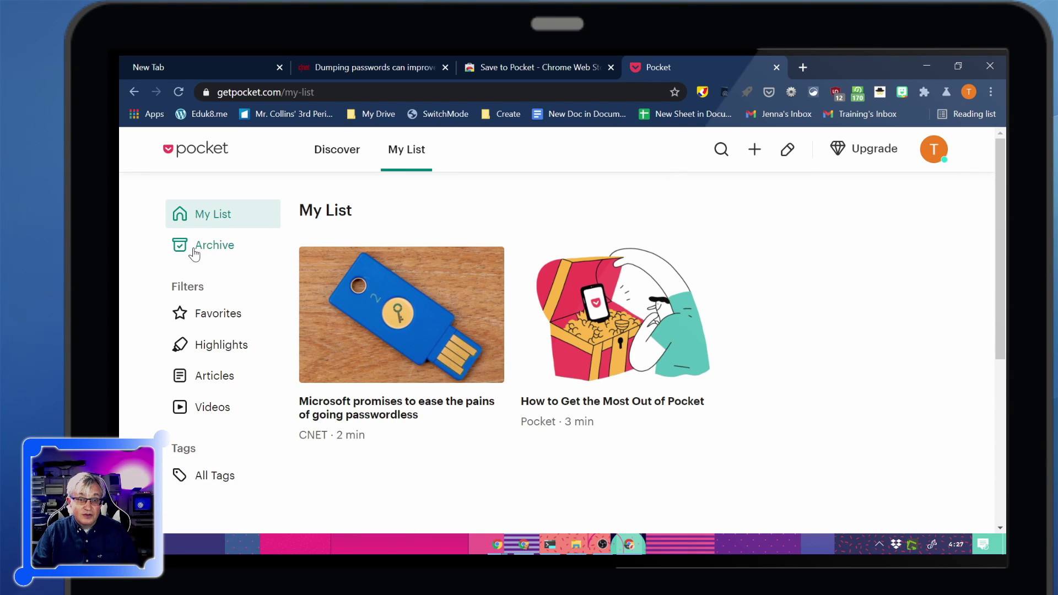
Step: Open the saved article "Microsoft promises to ease the pains of going passwordless" and view its sharing options without sharing it
{"action": "left_click", "coordinate": [397, 402]}
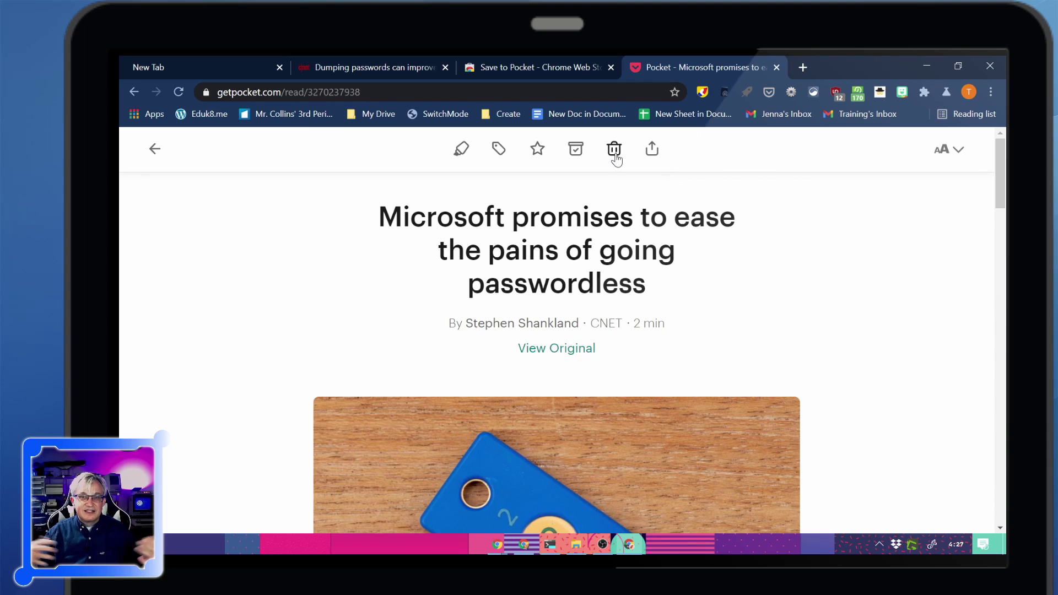
{"action": "left_click", "coordinate": [652, 148]}
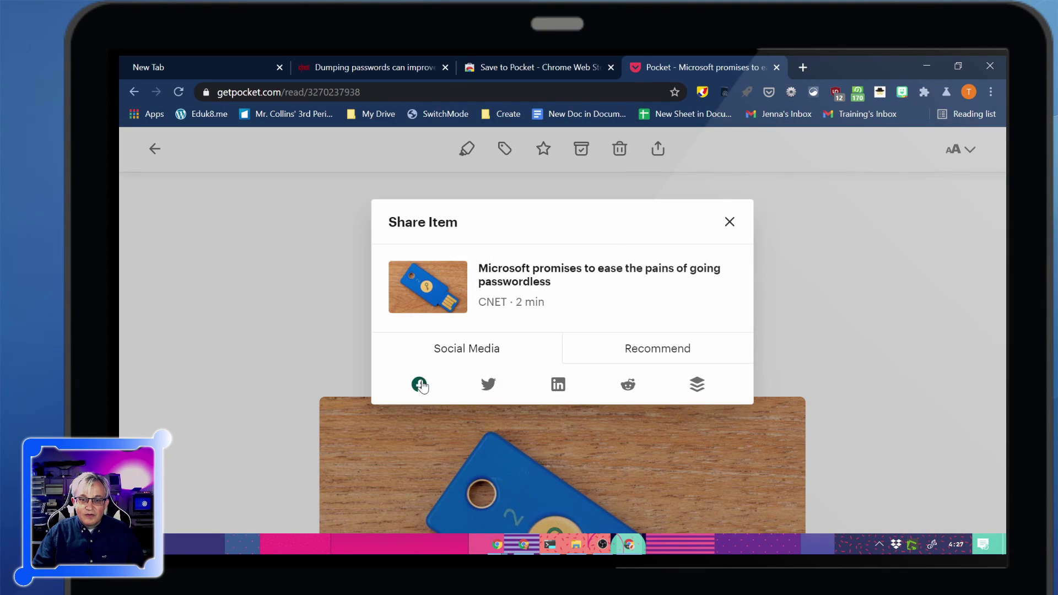
{"action": "left_click", "coordinate": [730, 223]}
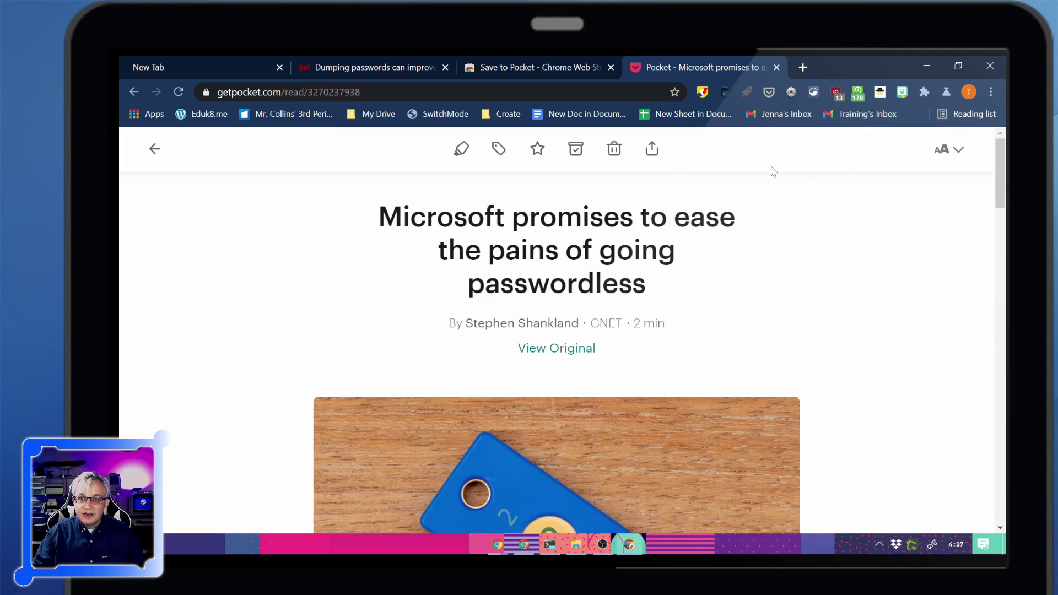
Step: Try the Dark theme on the article text and set the reading theme to Sepia
{"action": "left_click", "coordinate": [951, 149]}
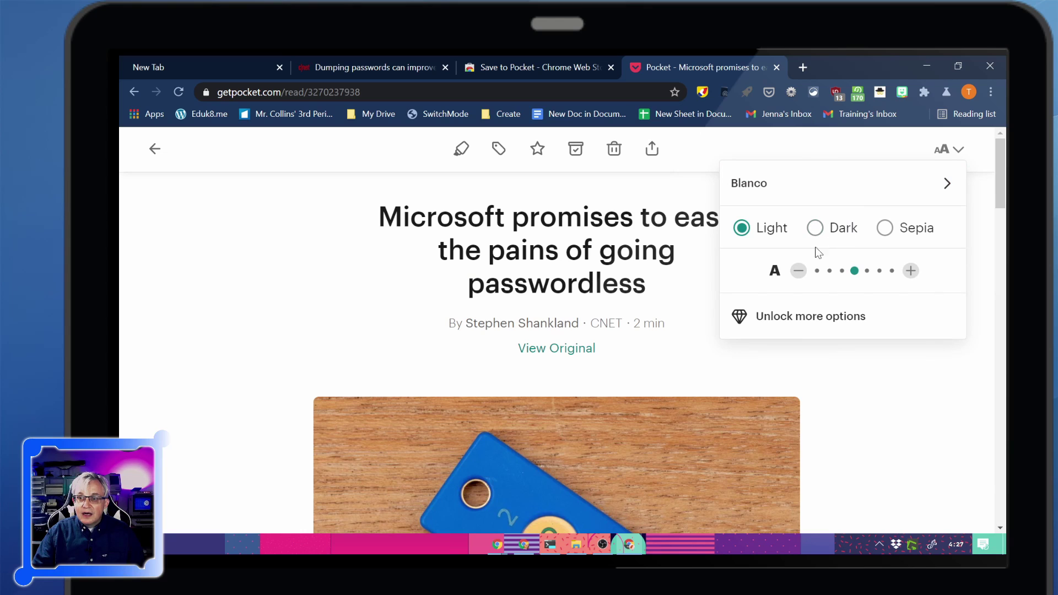
{"action": "scroll", "coordinate": [604, 328], "scroll_direction": "down", "scroll_amount": 8}
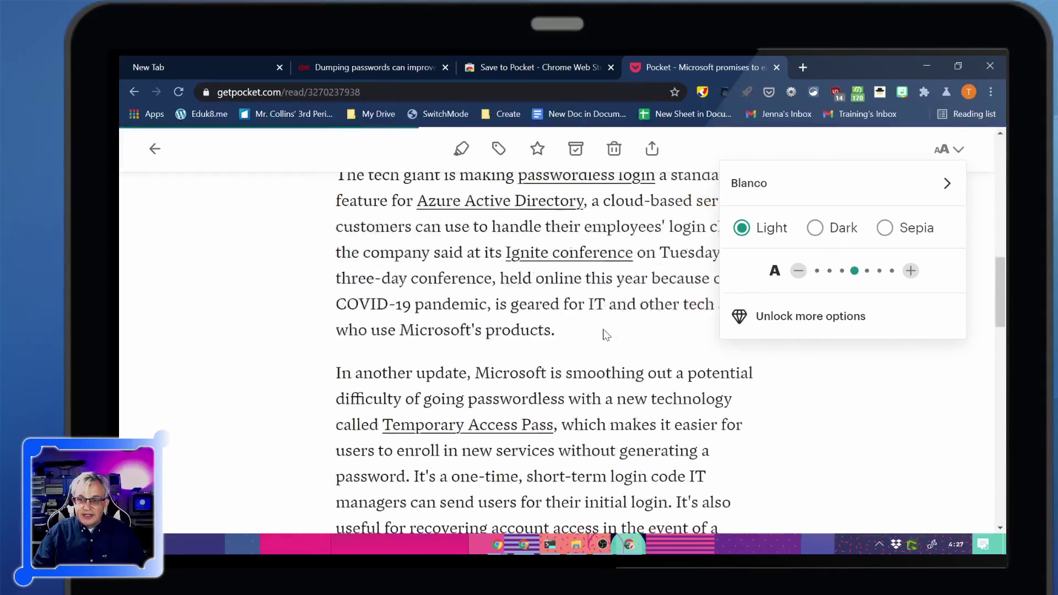
{"action": "left_click", "coordinate": [814, 227]}
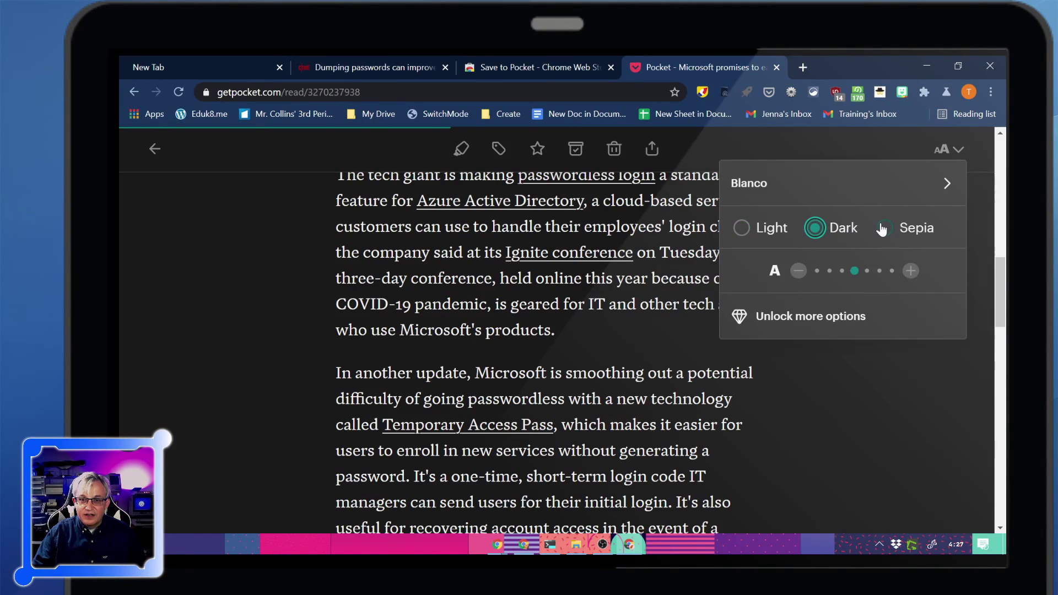
{"action": "left_click", "coordinate": [880, 228]}
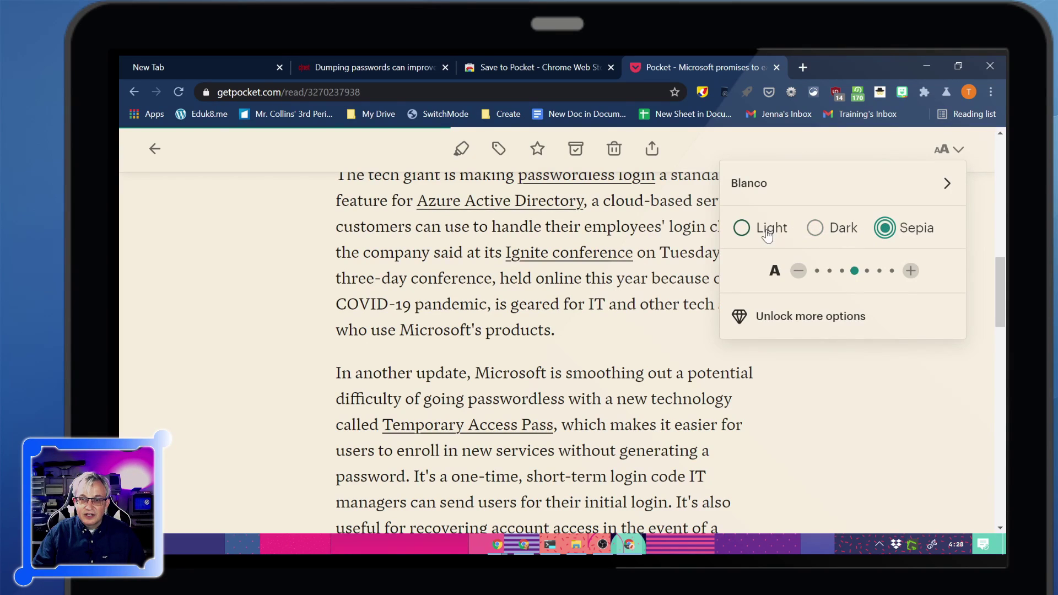
Step: Try larger and smaller text sizes for the article, and return to the middle size
{"action": "left_click", "coordinate": [909, 272]}
{"action": "left_click", "coordinate": [909, 272]}
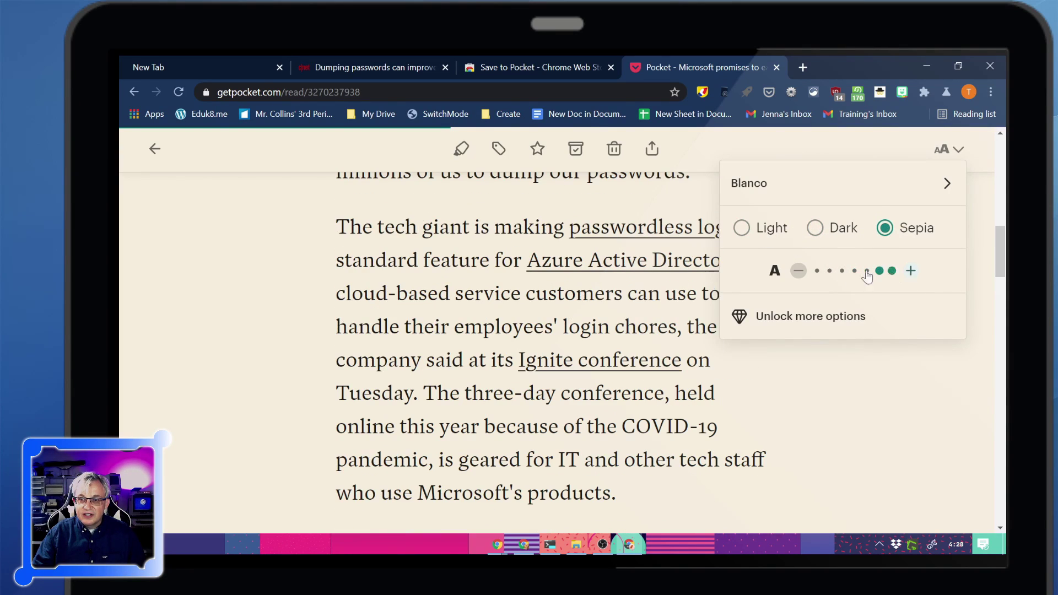
{"action": "left_click", "coordinate": [796, 271]}
{"action": "left_click", "coordinate": [797, 271]}
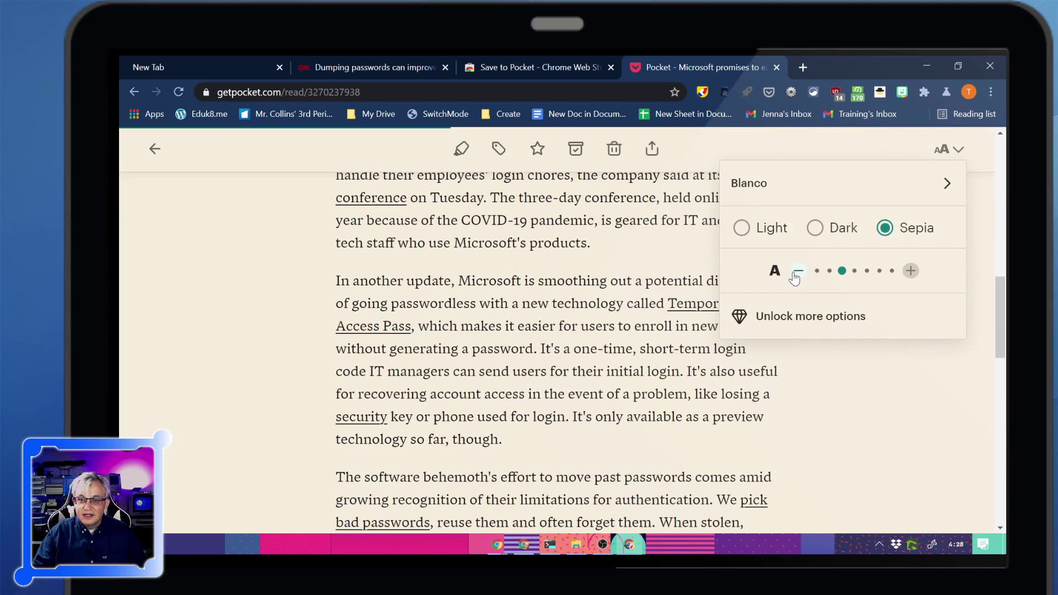
{"action": "left_click", "coordinate": [797, 272]}
{"action": "left_click", "coordinate": [910, 270]}
{"action": "left_click", "coordinate": [910, 270]}
Step: Try the Graphik font for the article, switch back to Blanco, and close the display settings
{"action": "left_click", "coordinate": [808, 197]}
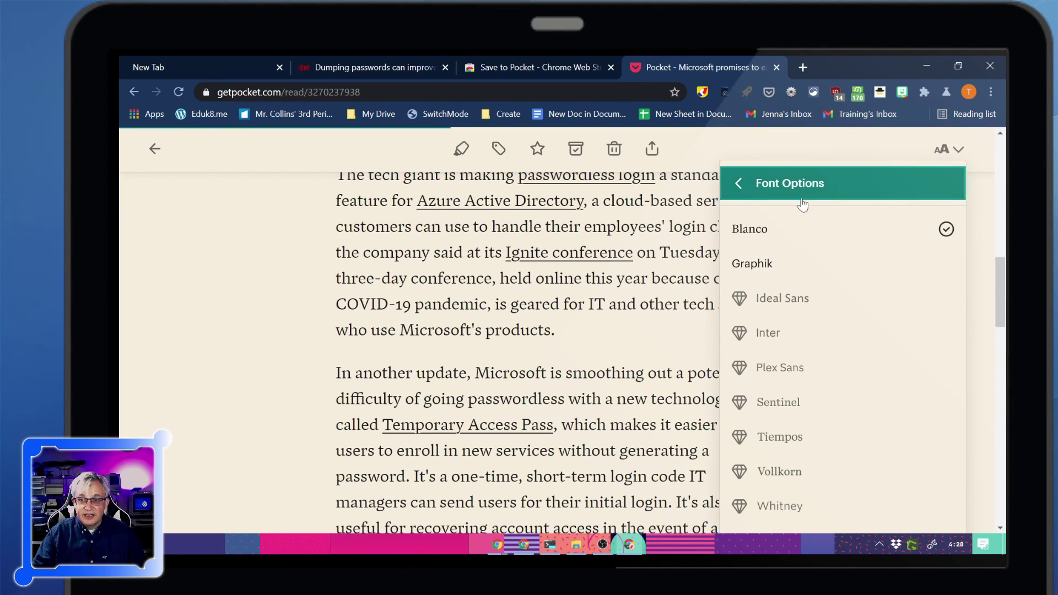
{"action": "left_click", "coordinate": [783, 277]}
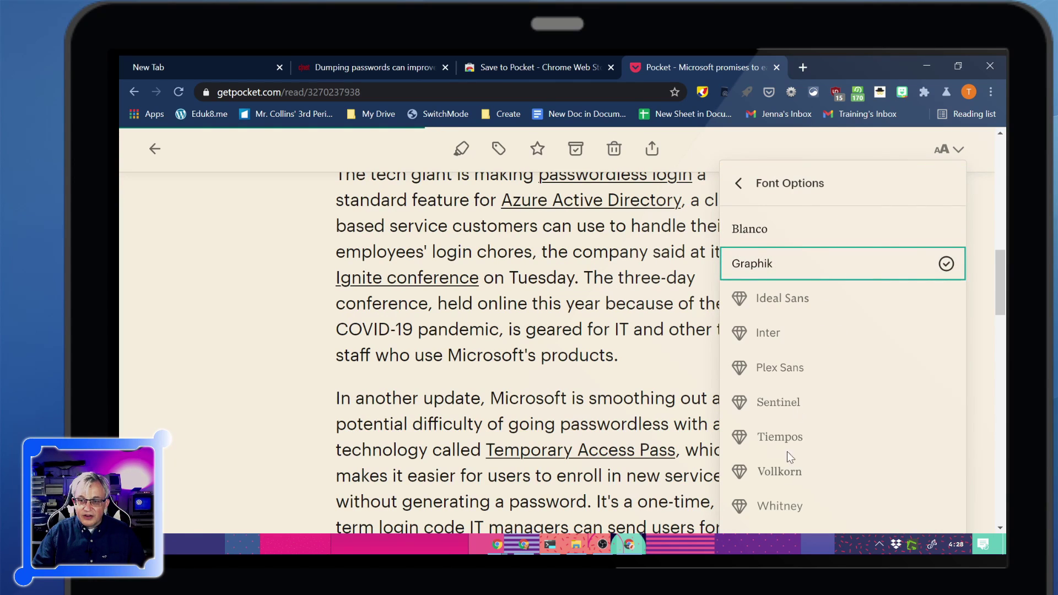
{"action": "left_click", "coordinate": [762, 231]}
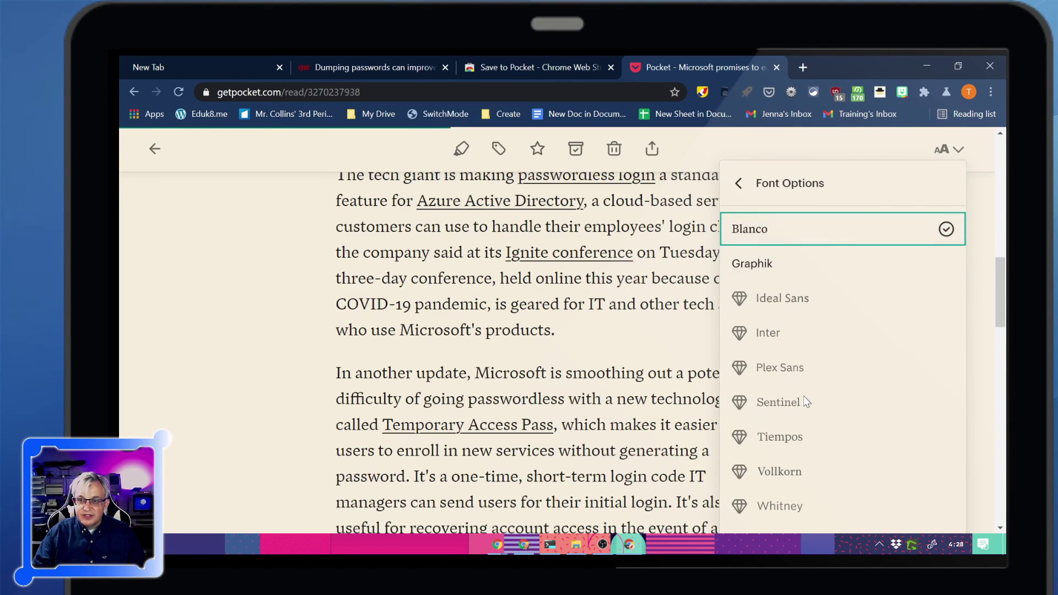
{"action": "left_click", "coordinate": [750, 188]}
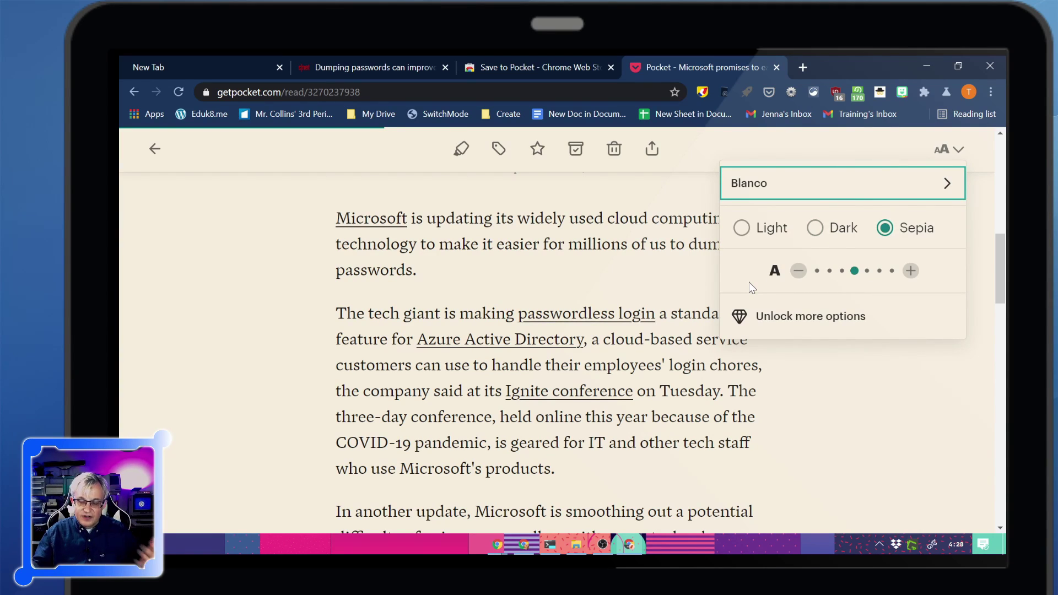
{"action": "left_click", "coordinate": [683, 286]}
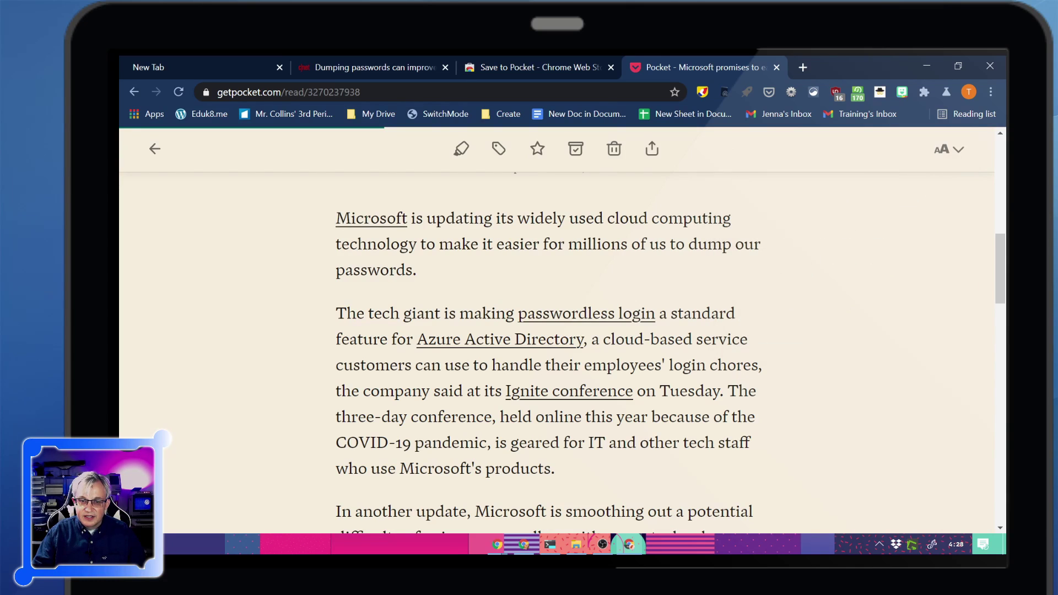
Step: Leave the Microsoft article for My List and look over the remaining saved items
{"action": "scroll", "coordinate": [669, 346], "scroll_direction": "up", "scroll_amount": 10}
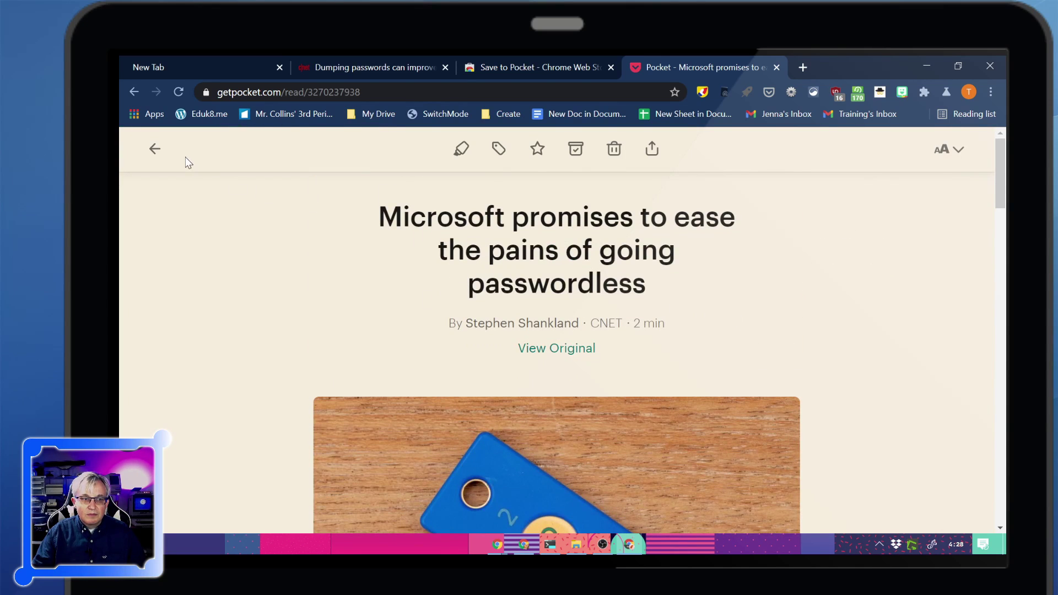
{"action": "left_click", "coordinate": [155, 148]}
{"action": "scroll", "coordinate": [514, 413], "scroll_direction": "down", "scroll_amount": 3}
{"action": "scroll", "coordinate": [513, 413], "scroll_direction": "down", "scroll_amount": 3}
{"action": "scroll", "coordinate": [630, 370], "scroll_direction": "up", "scroll_amount": 8}
{"action": "mouse_move", "coordinate": [640, 369]}
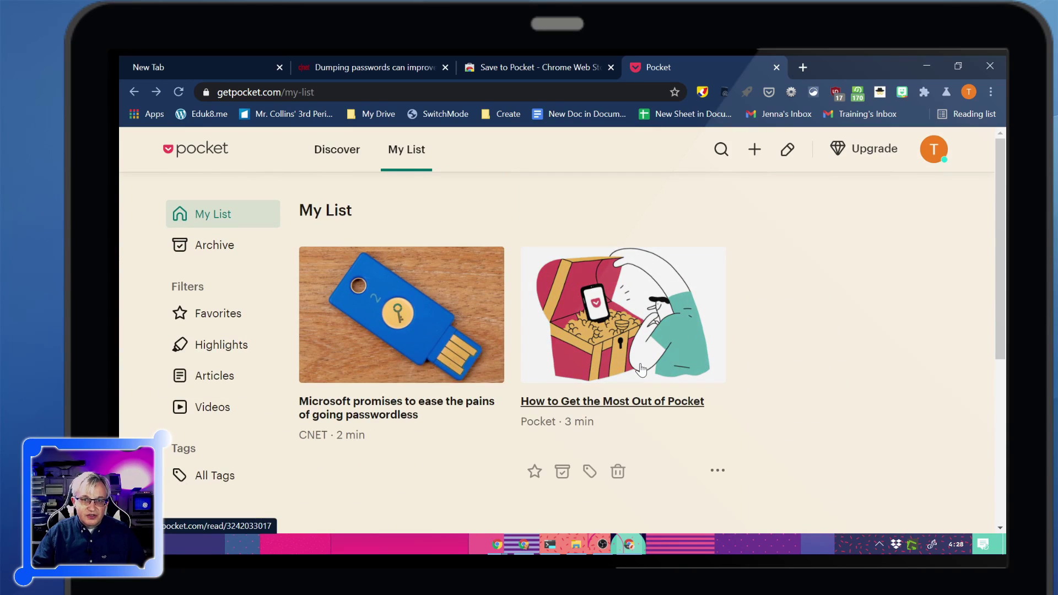